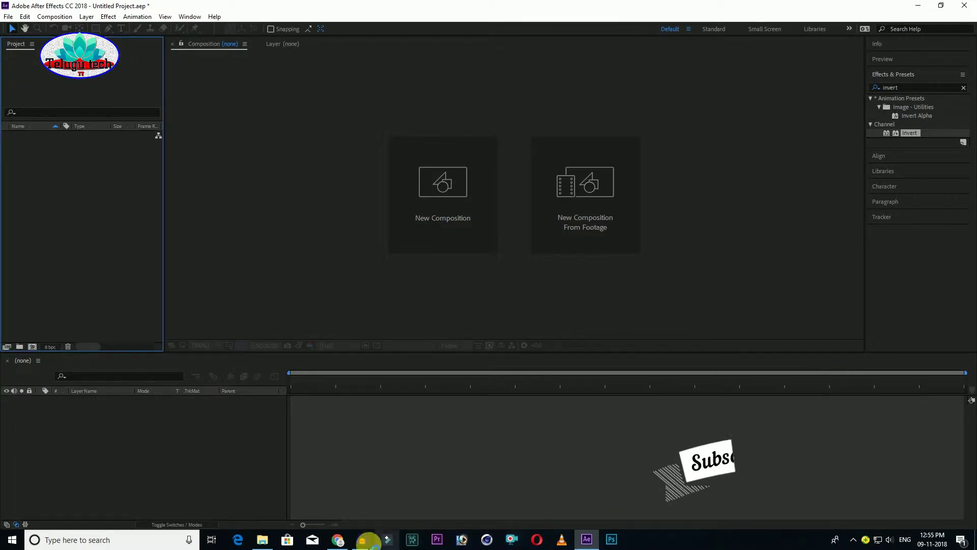
Step: Rewind the reference trailer to just before the ARJUN REDDY title appears
left_click(337, 540)
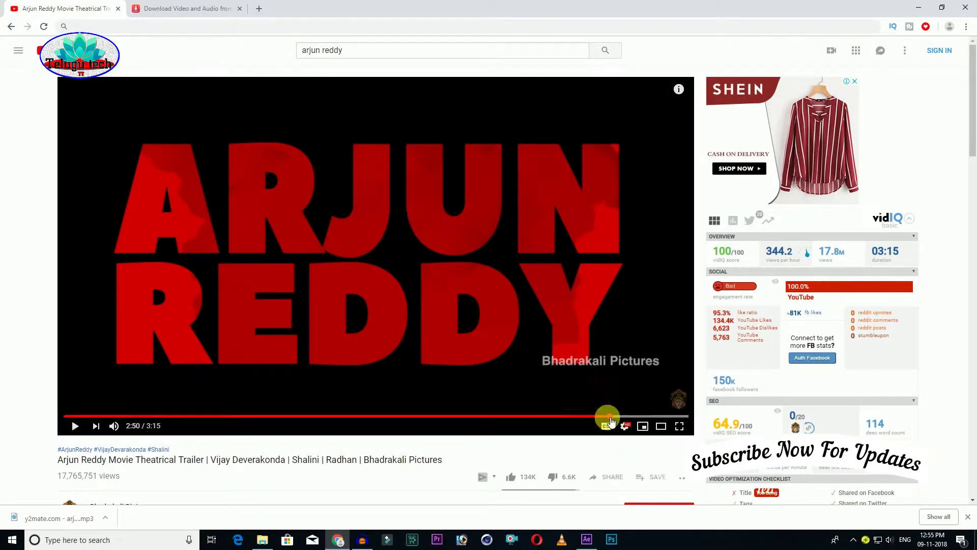
left_click_drag(610, 416, 602, 416)
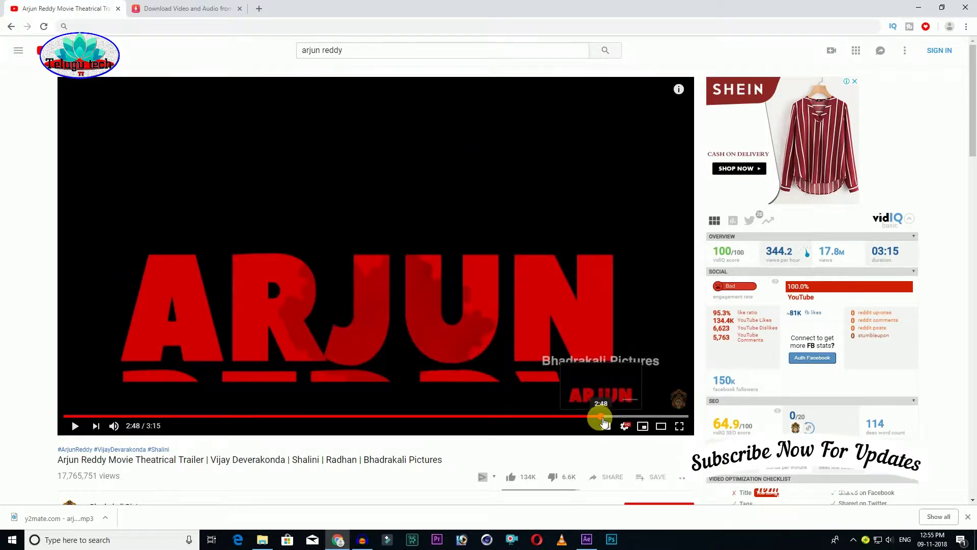
left_click_drag(604, 422, 600, 423)
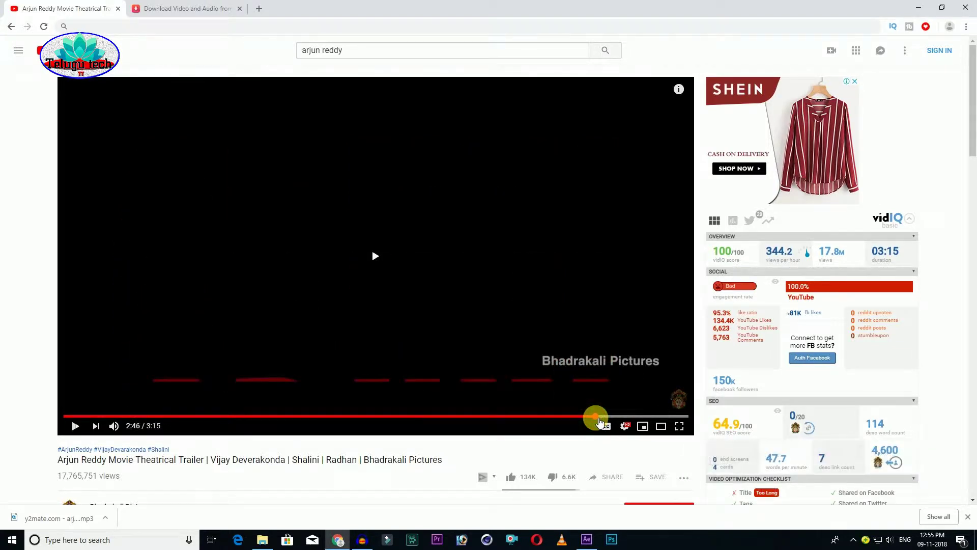
key("alt+Tab")
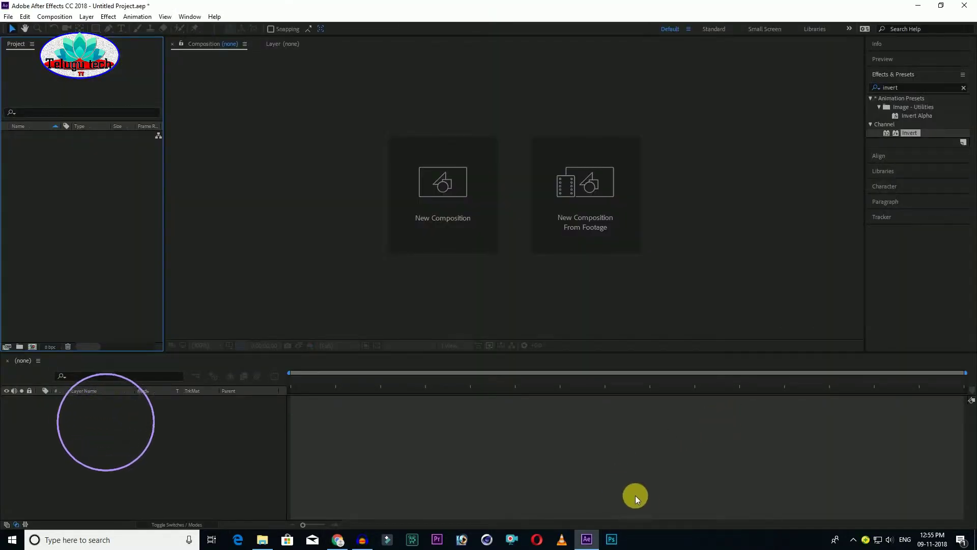
Step: Watch the trailer's title reveal, then create Comp 1 at HDTV 1080 29.97, 30 seconds
left_click(339, 540)
left_click(361, 291)
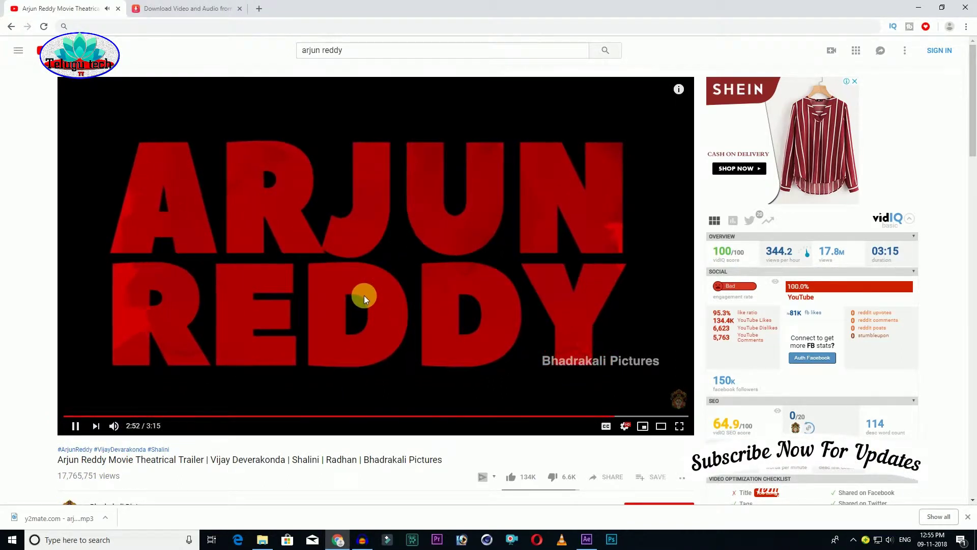
left_click(365, 300)
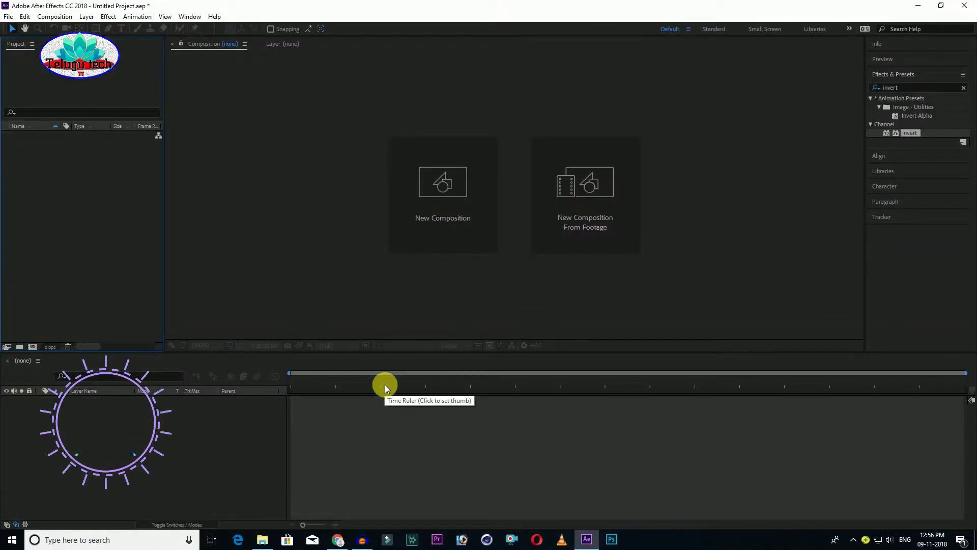
left_click(433, 204)
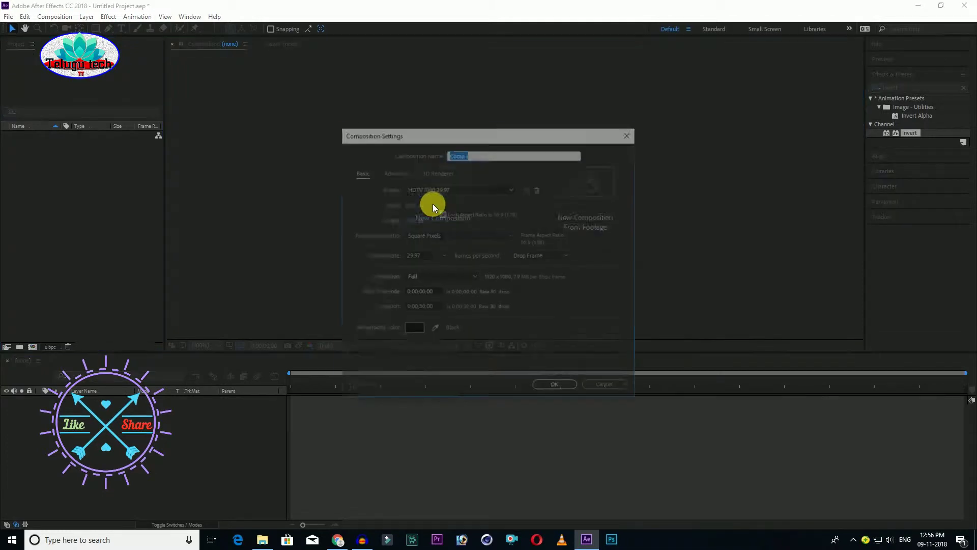
left_click(554, 390)
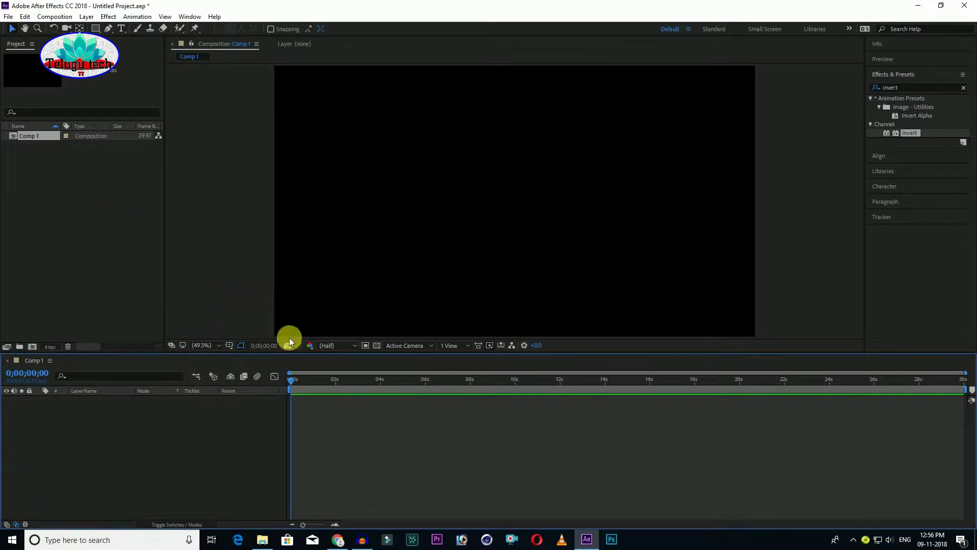
Step: Import Ink Blot 01.mp4 and New Project.wav together into the project
double_click(102, 240)
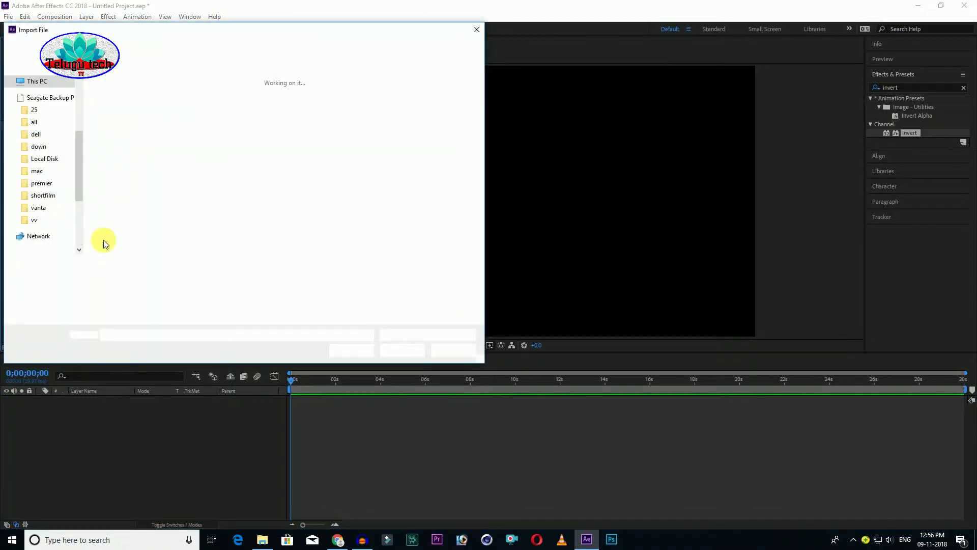
left_click(332, 122)
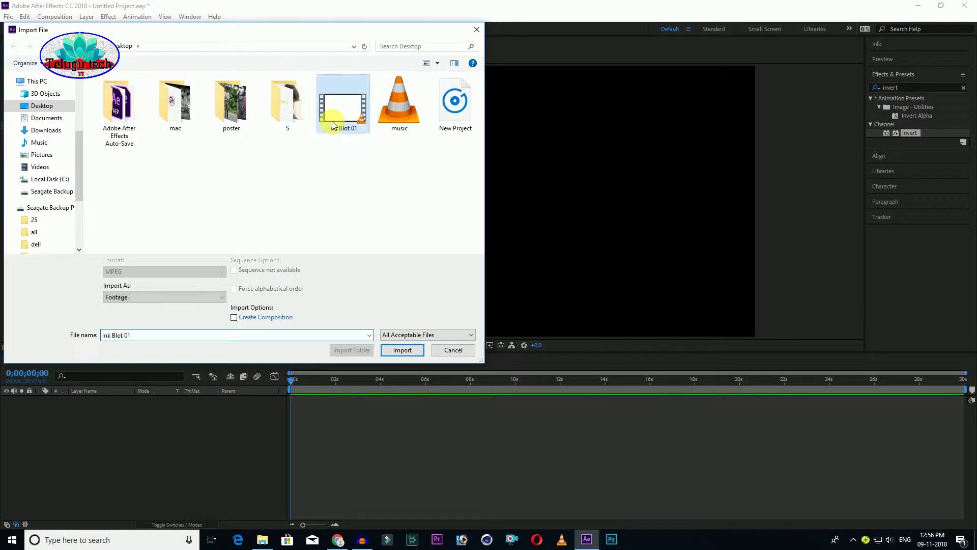
left_click(455, 104, "ctrl")
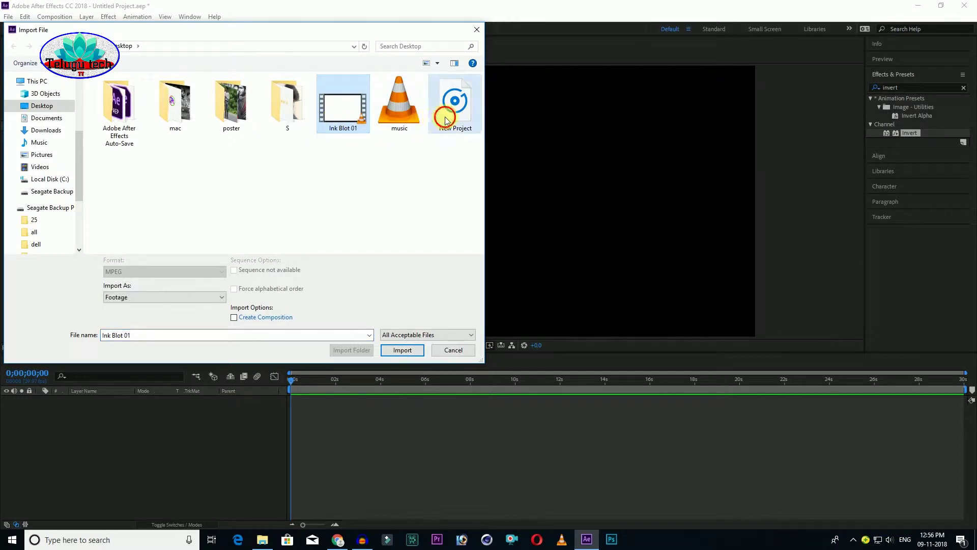
left_click(392, 350)
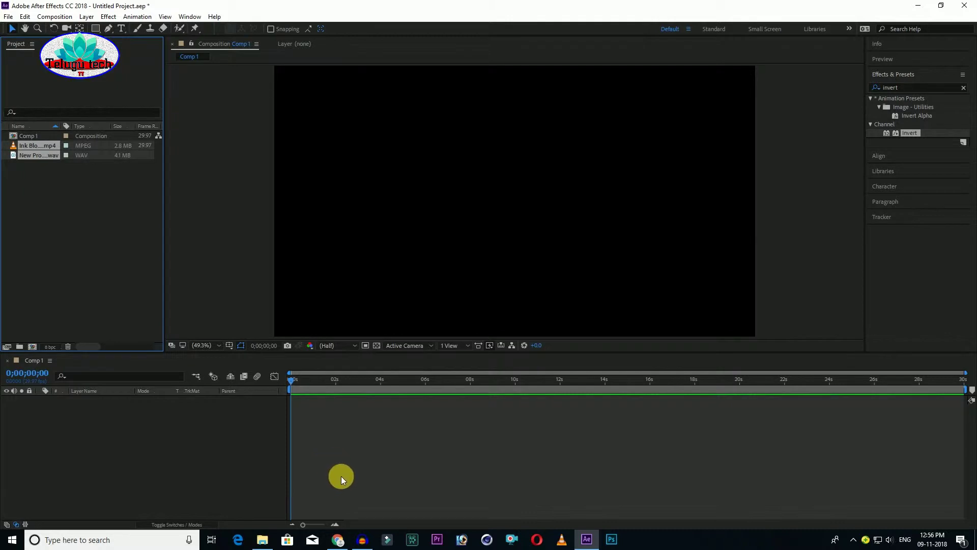
Step: Type the ARJUN REDDY title as a red Impact text layer in Comp 1
left_click(121, 29)
left_click(420, 182)
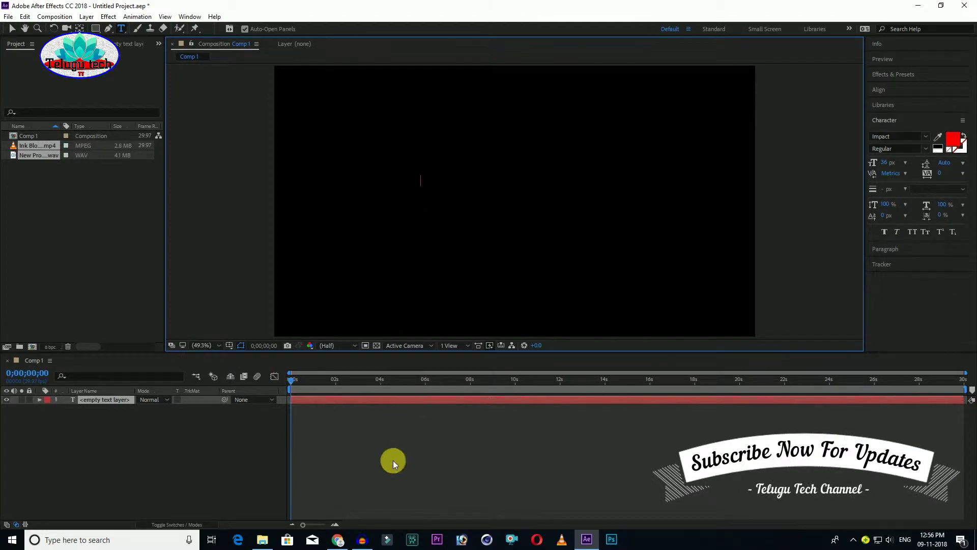
left_click(338, 539)
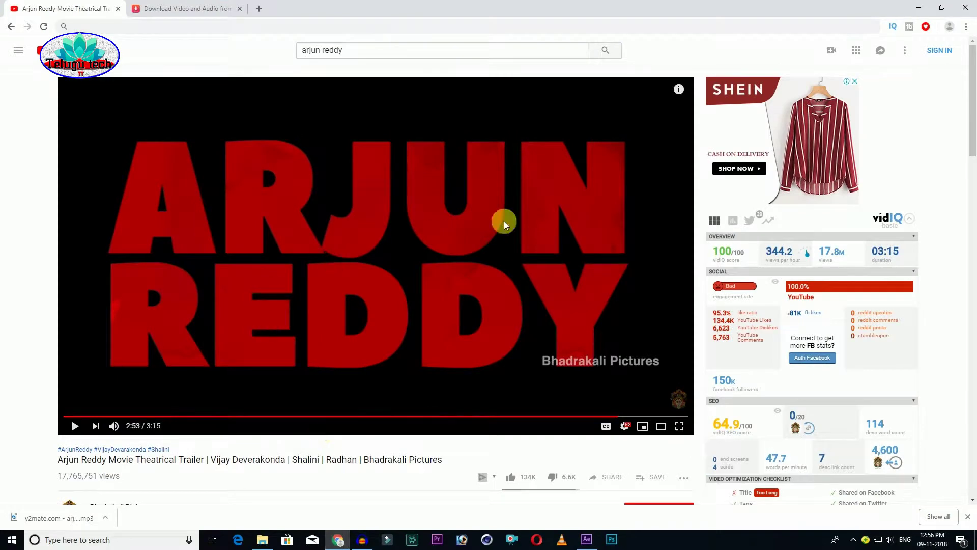
left_click(916, 11)
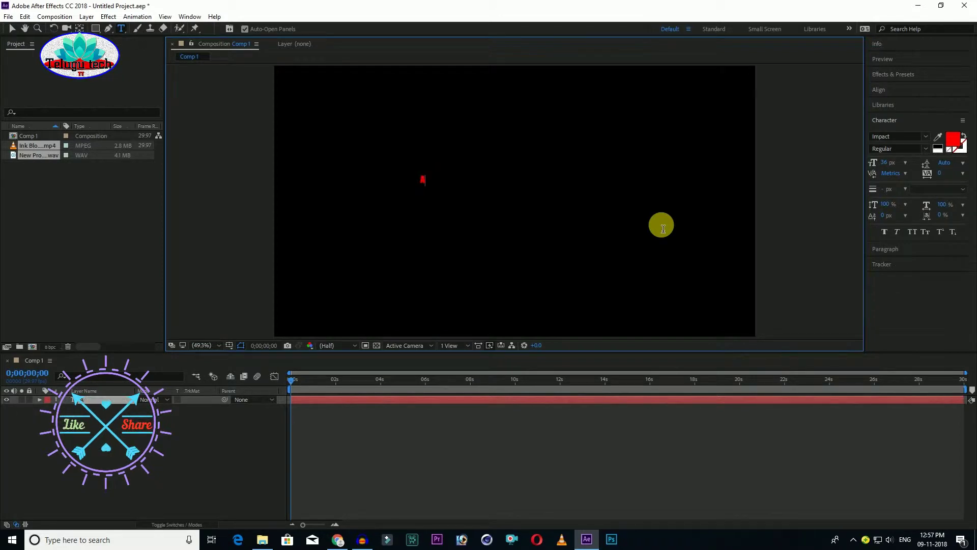
type("JUN ")
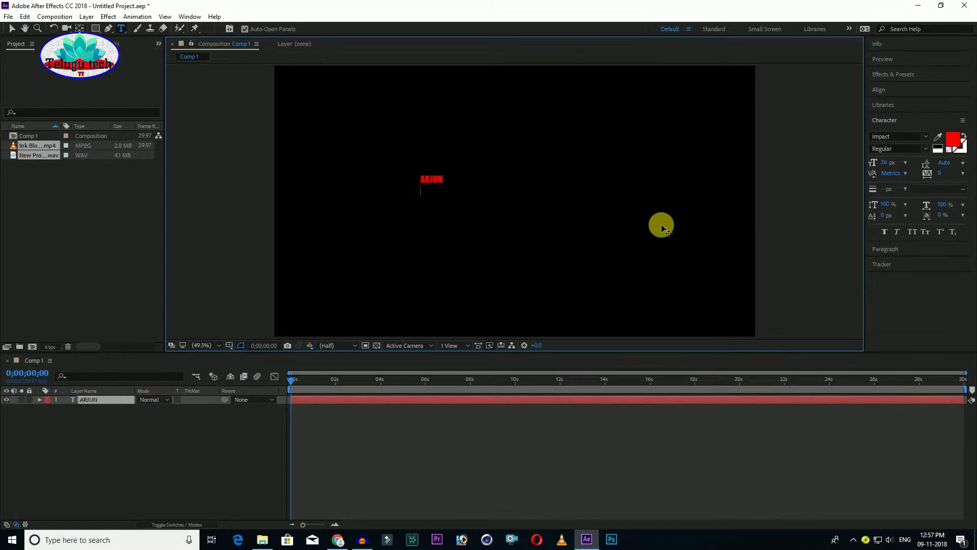
type("REDDY")
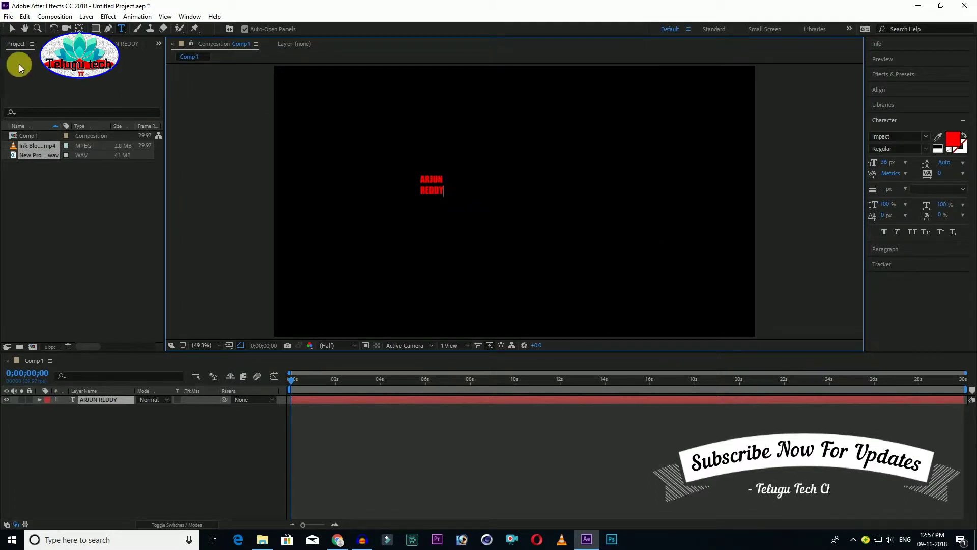
left_click(11, 29)
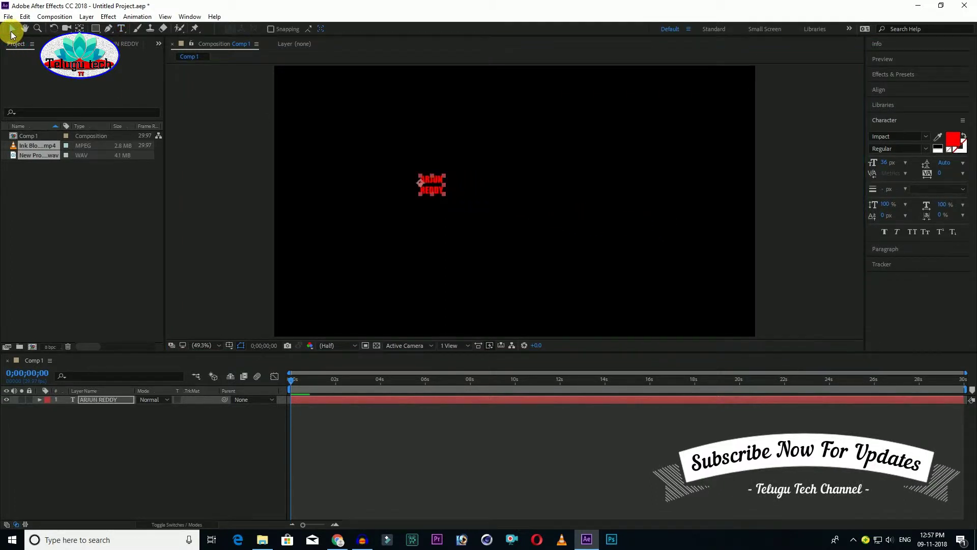
Step: Scale the title up to fill the frame and centre it, comparing with the trailer
left_click(444, 196)
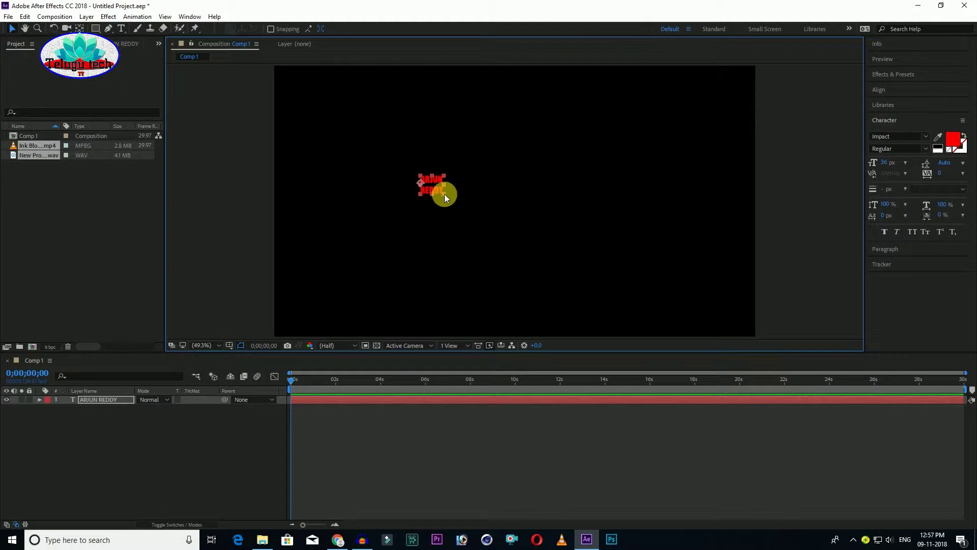
left_click(436, 192)
left_click_drag(444, 199, 655, 359)
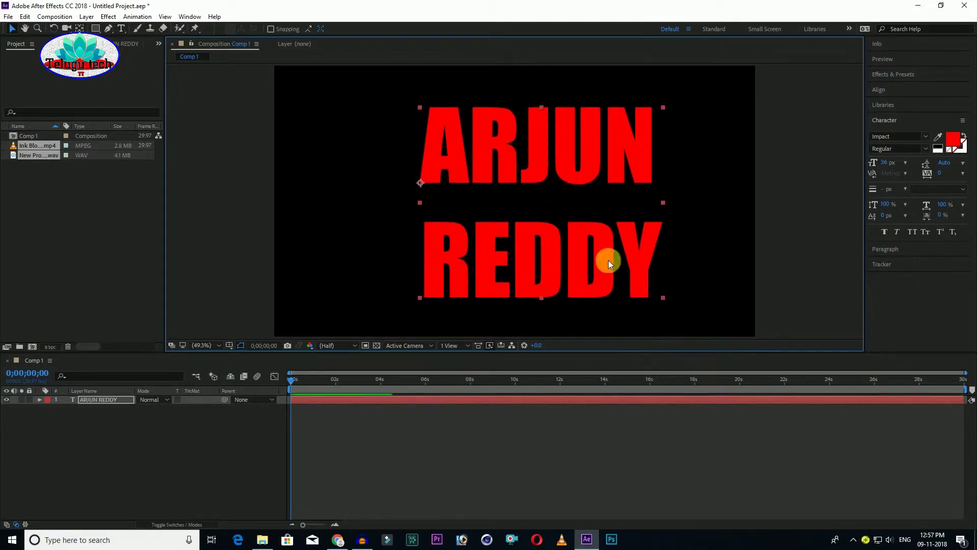
left_click_drag(579, 181, 552, 173)
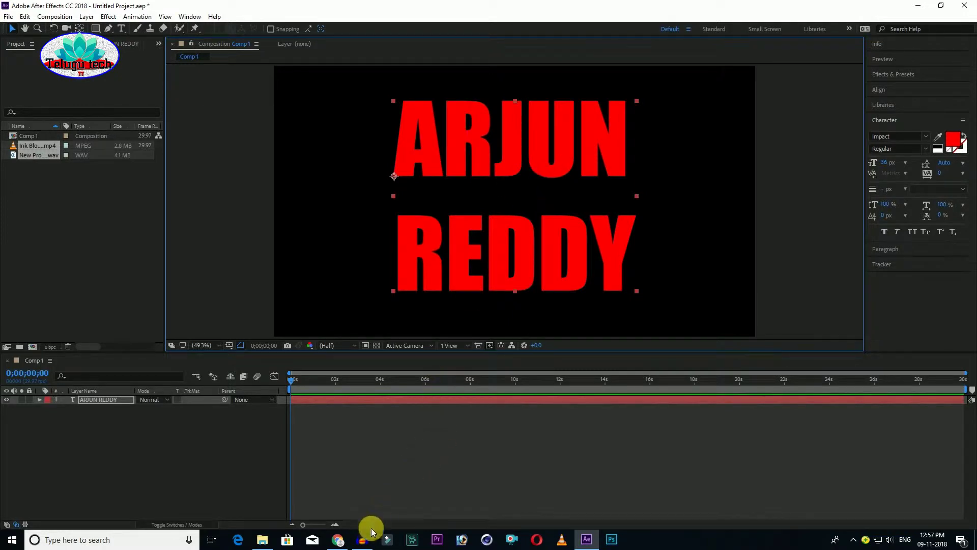
left_click(337, 533)
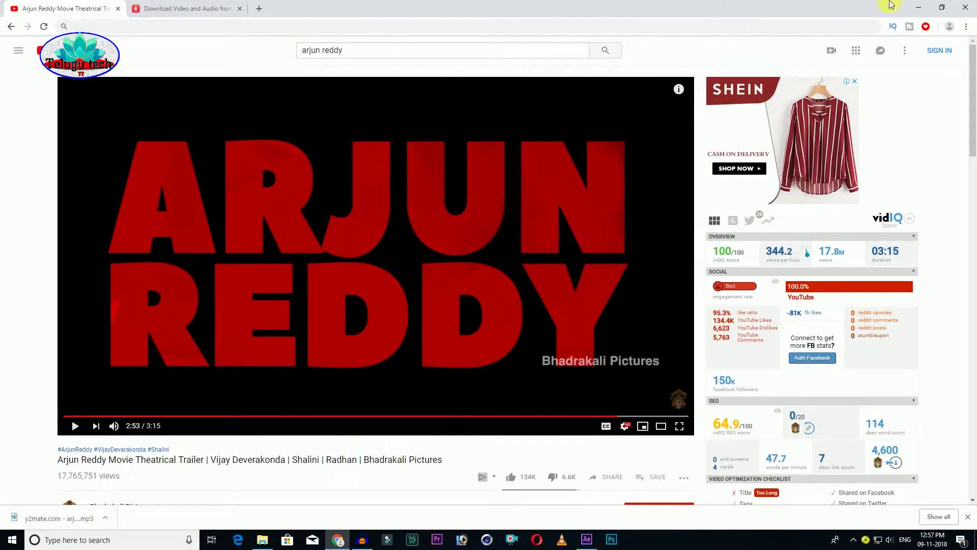
left_click(922, 10)
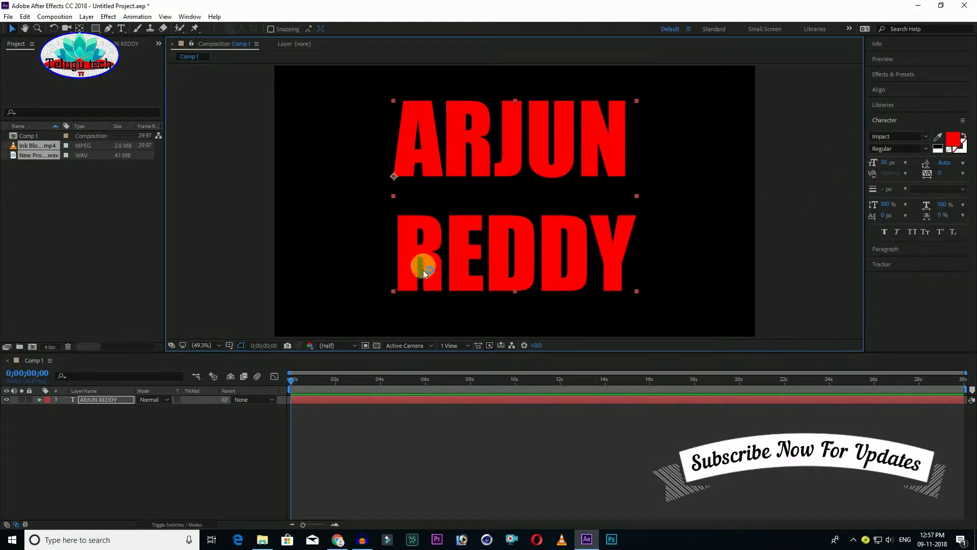
Step: Place Ink Blot 01.mp4 in Comp 1, scale it to cover the frame, and scrub to the blot
left_click(56, 203)
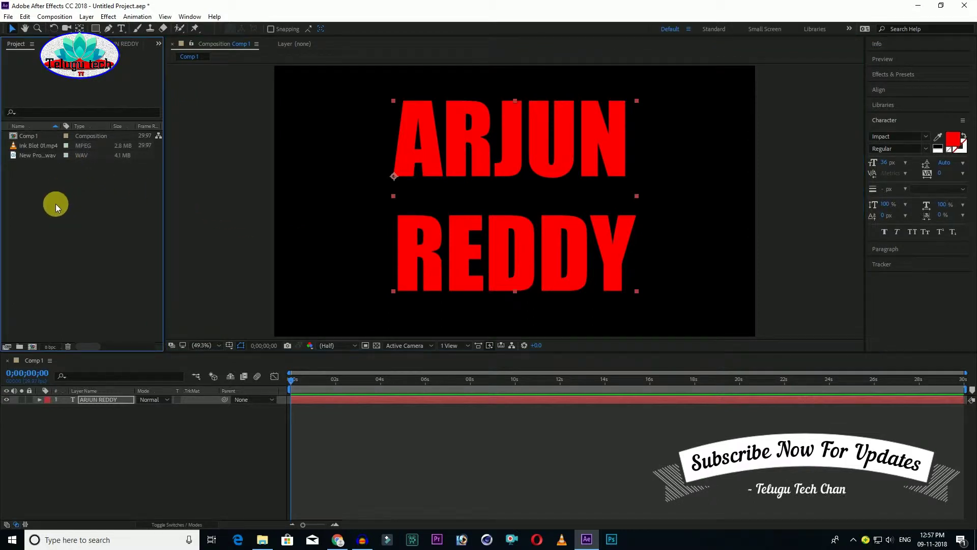
left_click(37, 146)
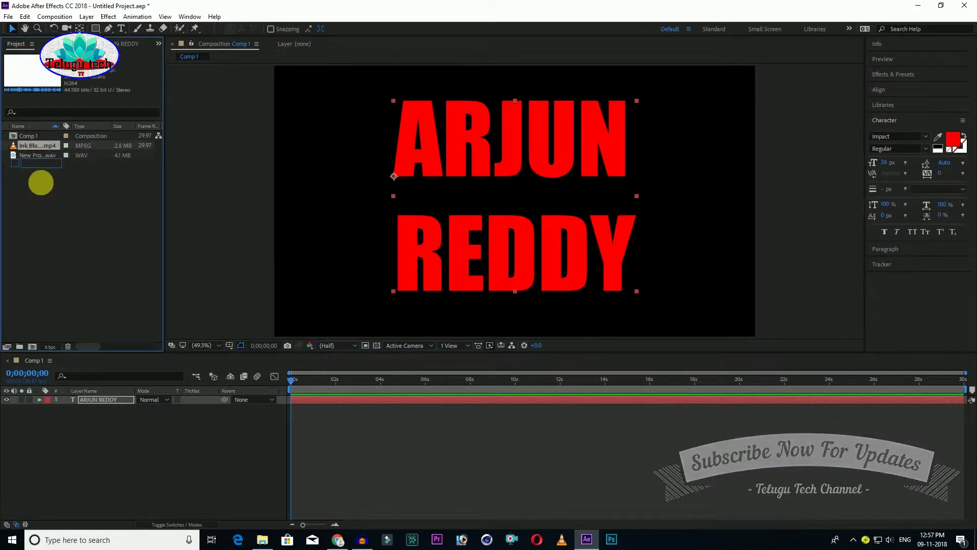
mouse_move(112, 399)
left_mouse_down()
mouse_move(138, 408)
mouse_move(97, 398)
left_mouse_up()
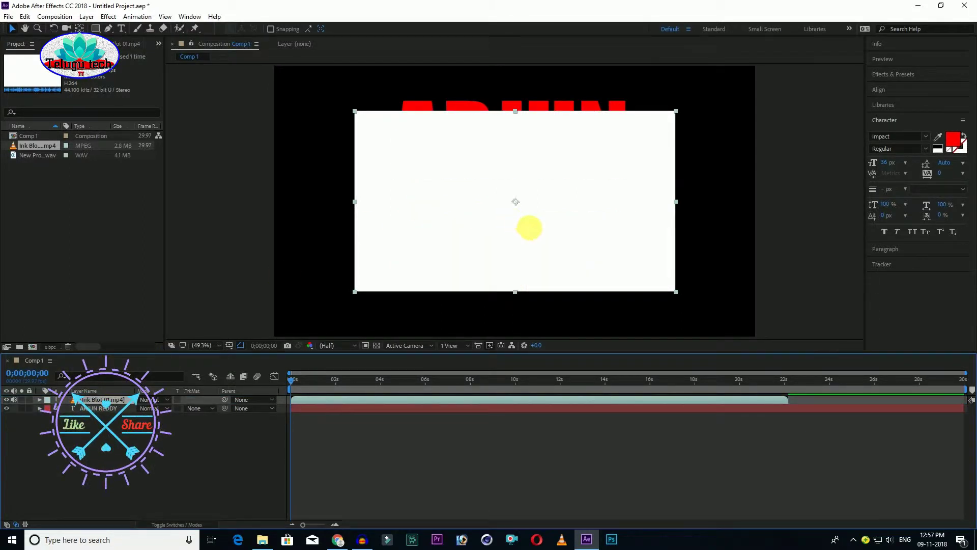
left_click(677, 292)
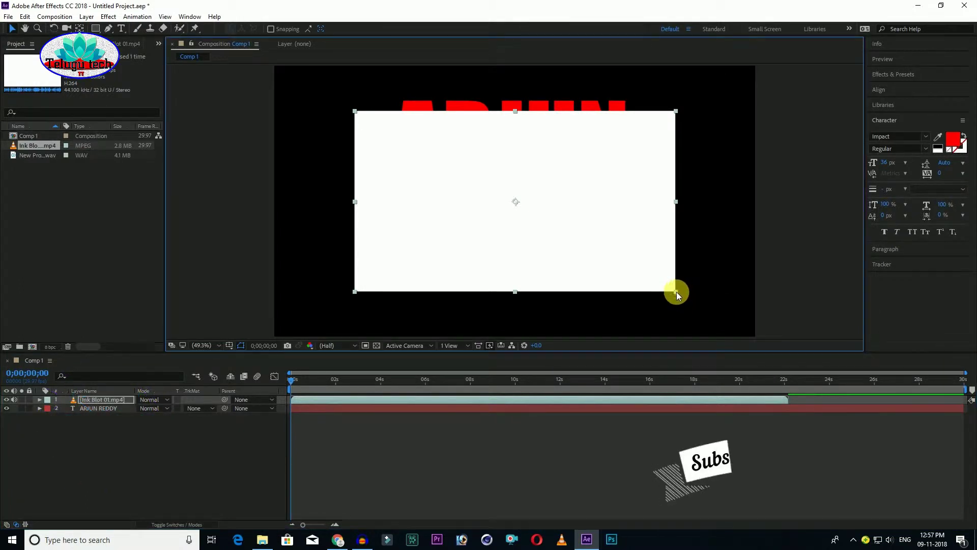
left_click_drag(676, 291, 813, 400)
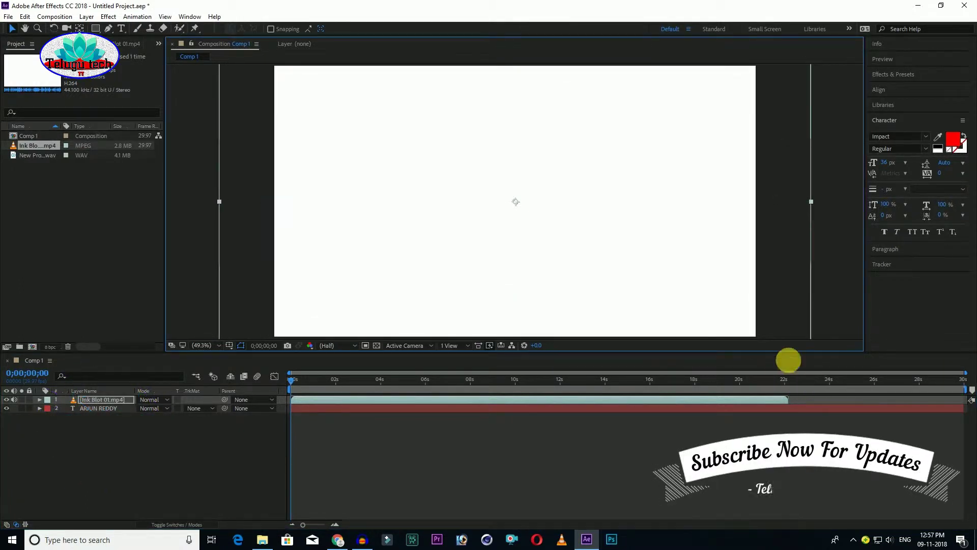
left_click(92, 435)
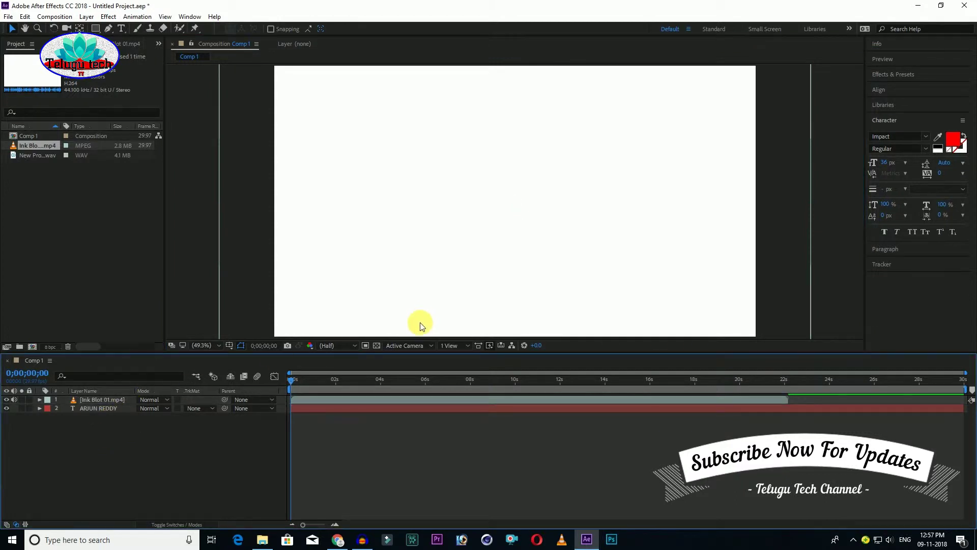
mouse_move(295, 381)
left_mouse_down()
mouse_move(419, 402)
mouse_move(370, 402)
left_mouse_up()
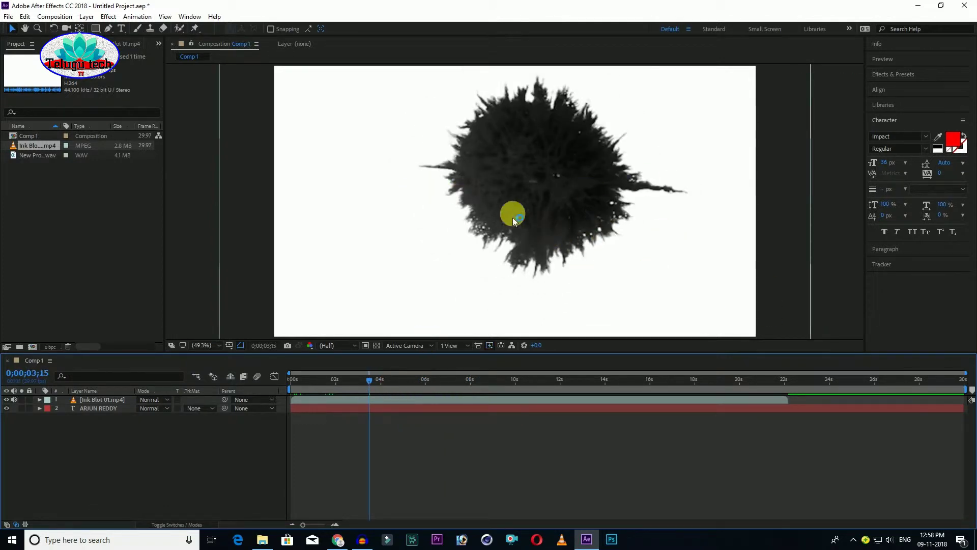
Step: Apply the Channel > Invert effect to the Ink Blot 01 layer and scrub to preview
left_click(910, 74)
left_click(912, 92)
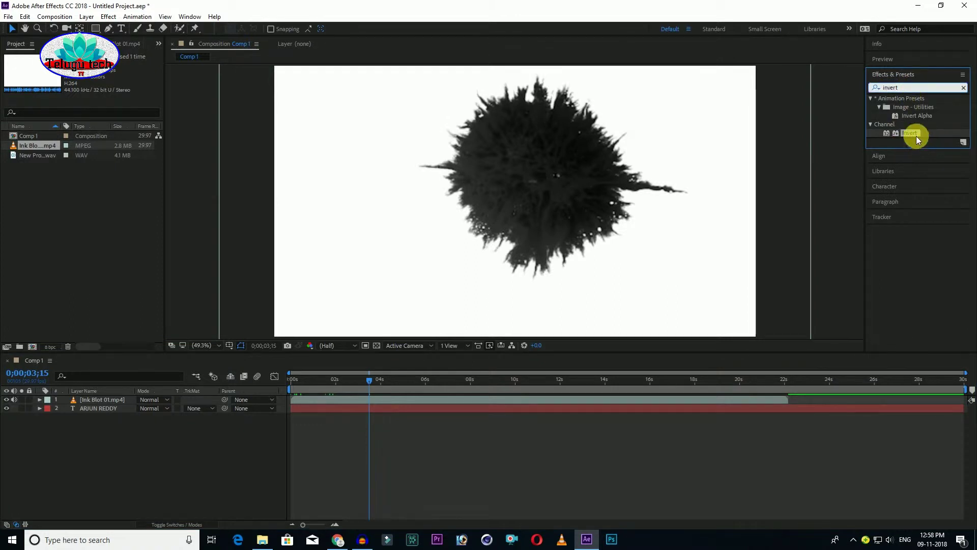
left_click_drag(915, 133, 511, 400)
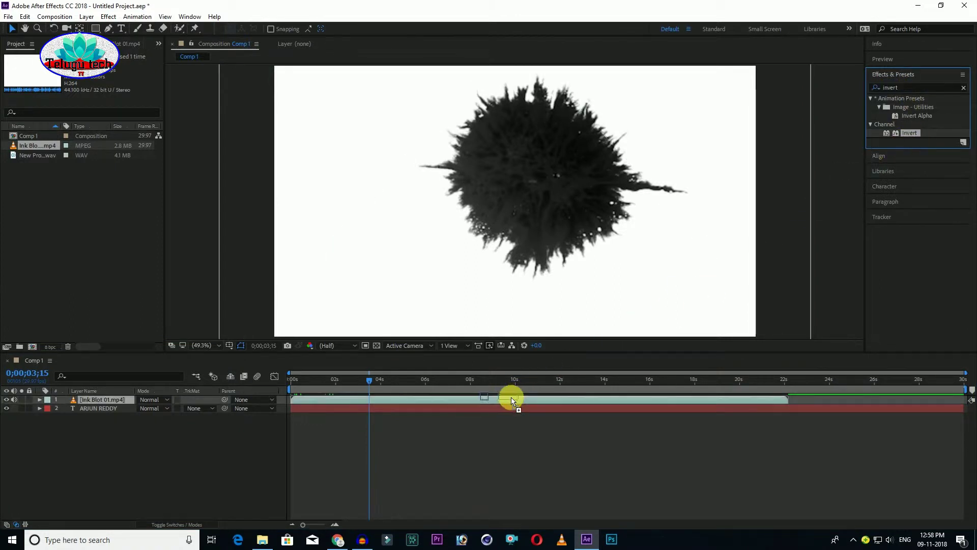
left_click_drag(511, 400, 510, 400)
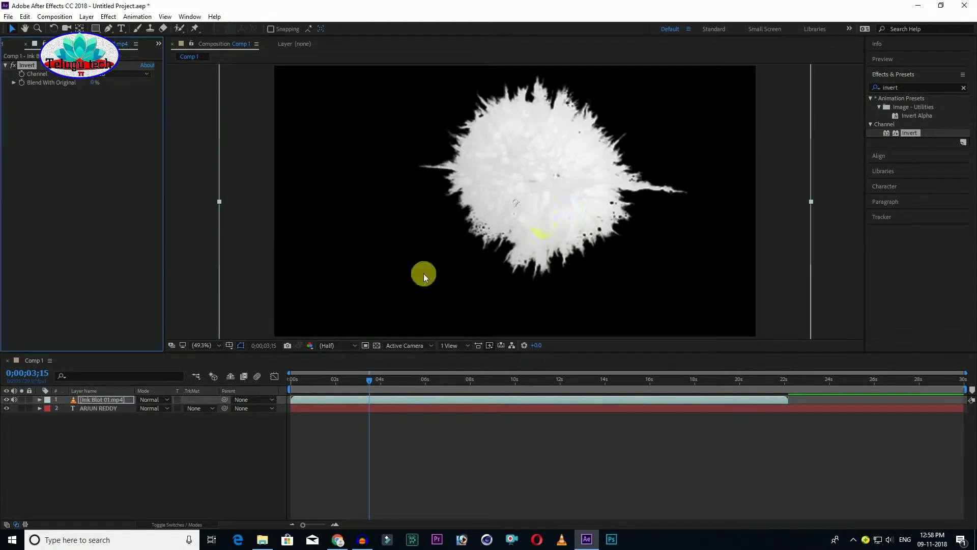
mouse_move(292, 387)
left_mouse_down()
mouse_move(444, 394)
mouse_move(308, 416)
left_mouse_up()
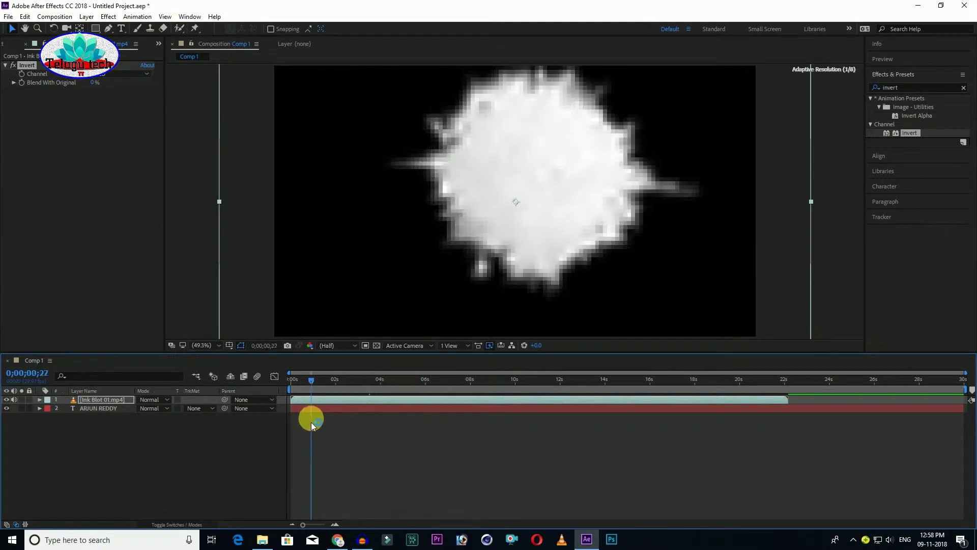
left_click(333, 543)
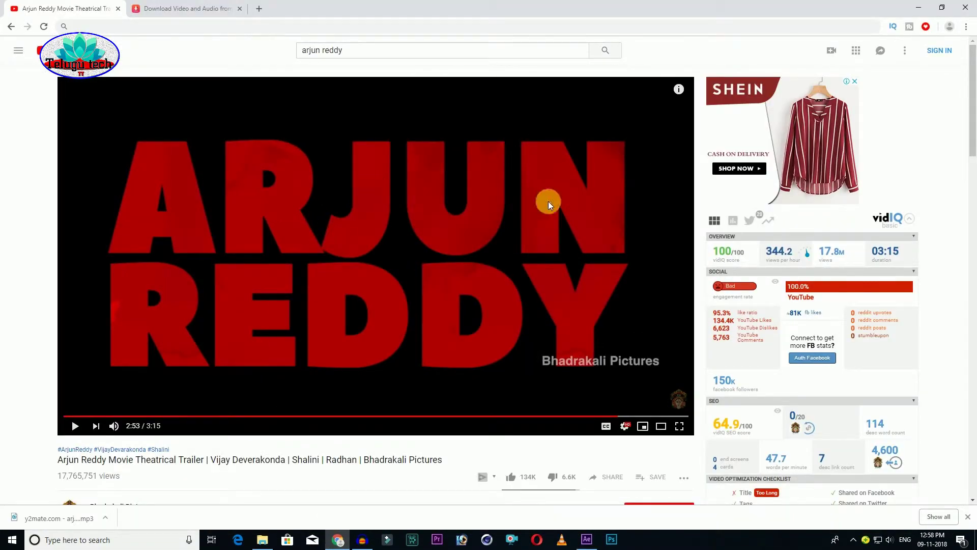
left_click(918, 7)
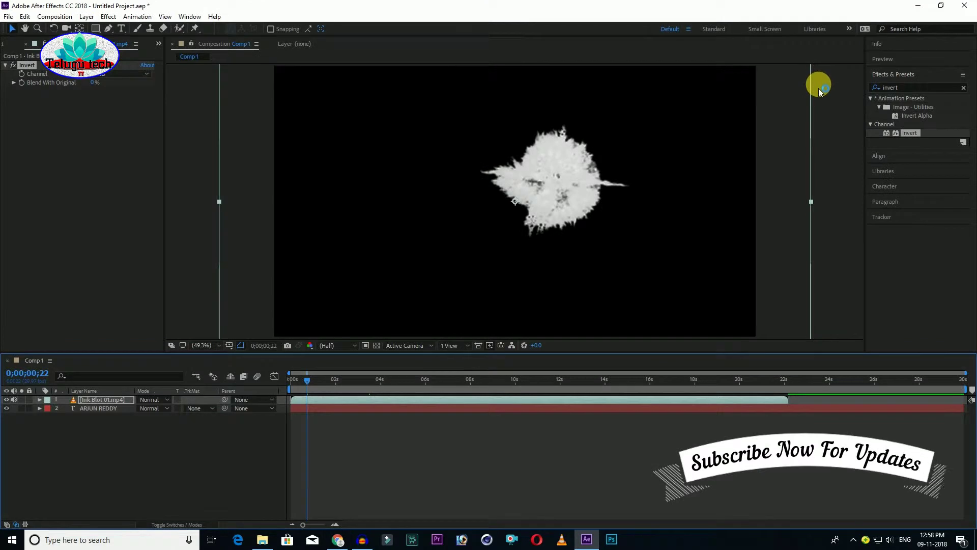
Step: Create a full-frame solid layer with a deep red colour in Comp 1
left_click(236, 447)
right_click(236, 448)
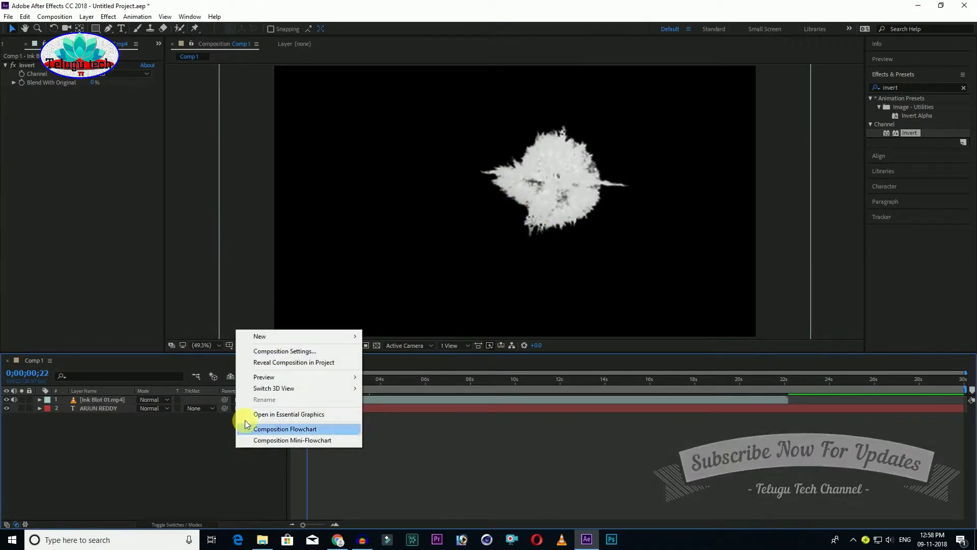
left_click(269, 340)
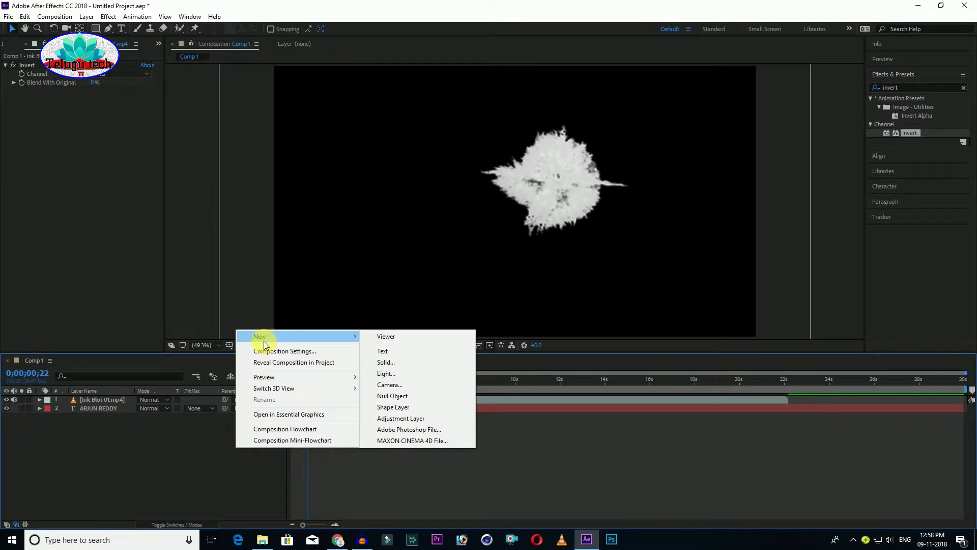
left_click(402, 362)
left_click(488, 339)
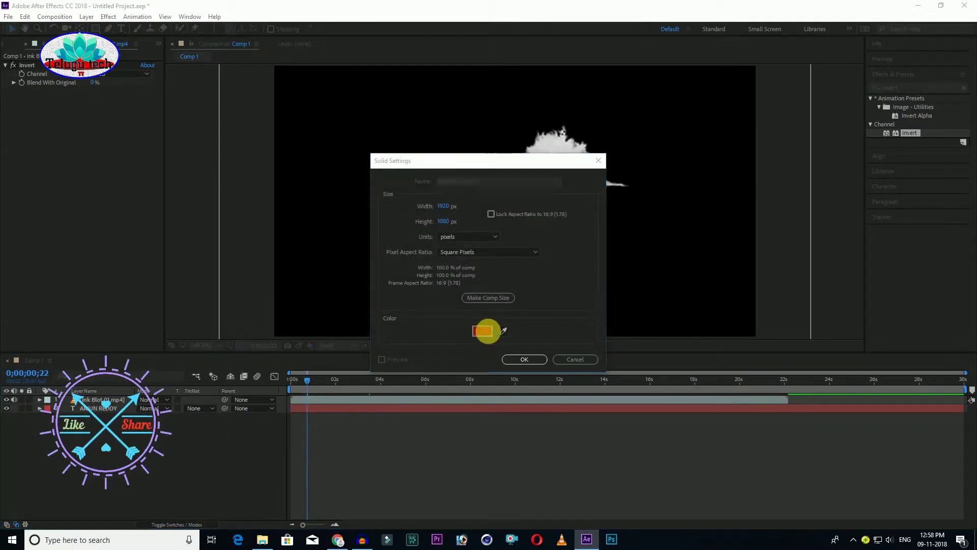
left_click_drag(488, 266, 483, 267)
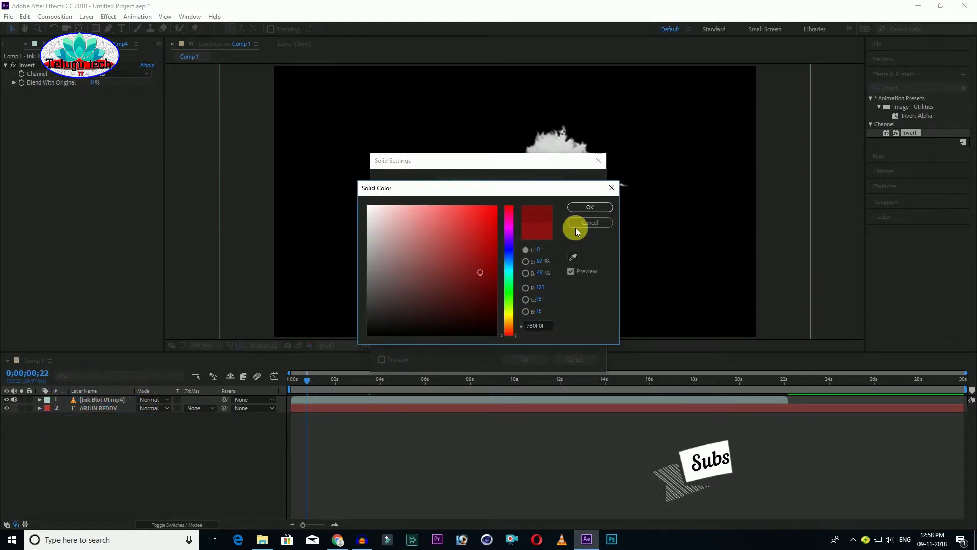
left_click(581, 208)
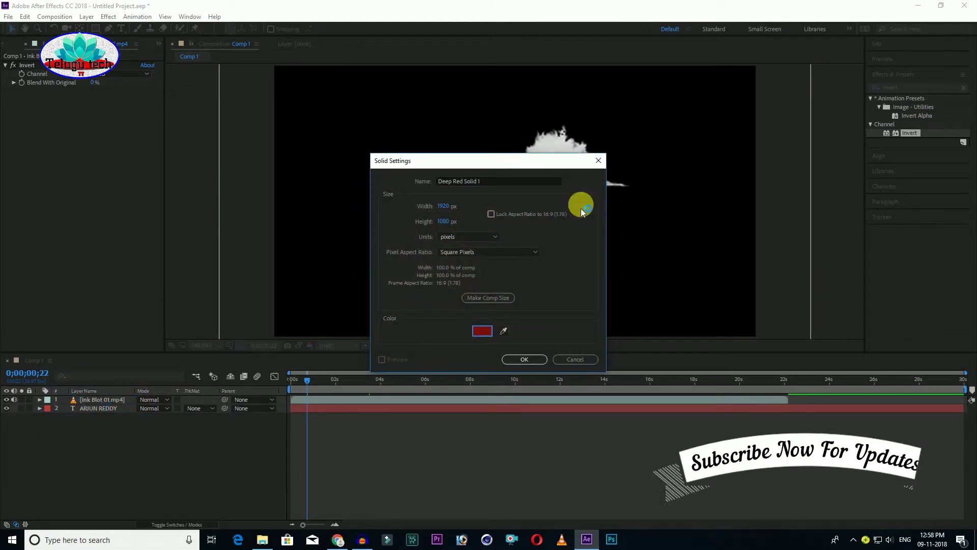
left_click(534, 359)
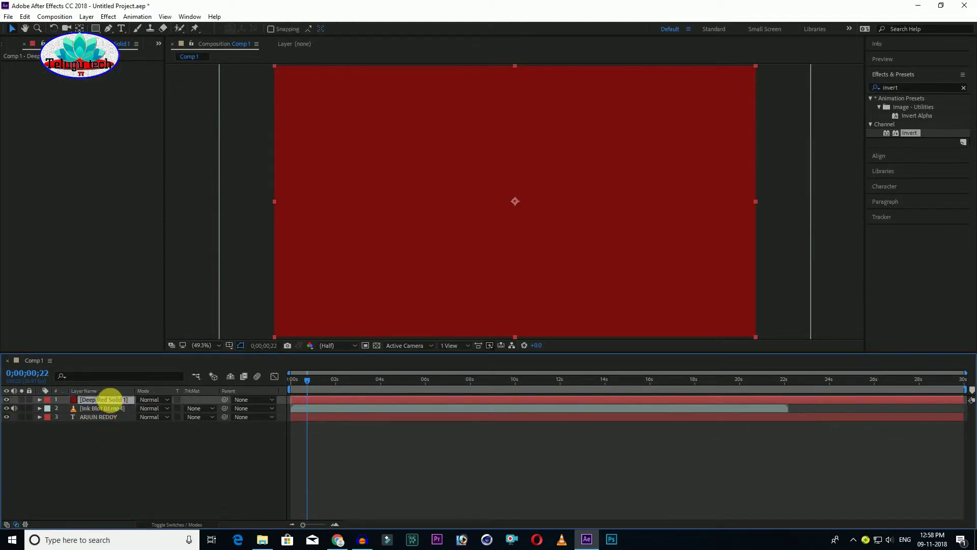
Step: Move Deep Red Solid 1 below the ink blot layer and select both layers
left_click_drag(109, 399, 111, 410)
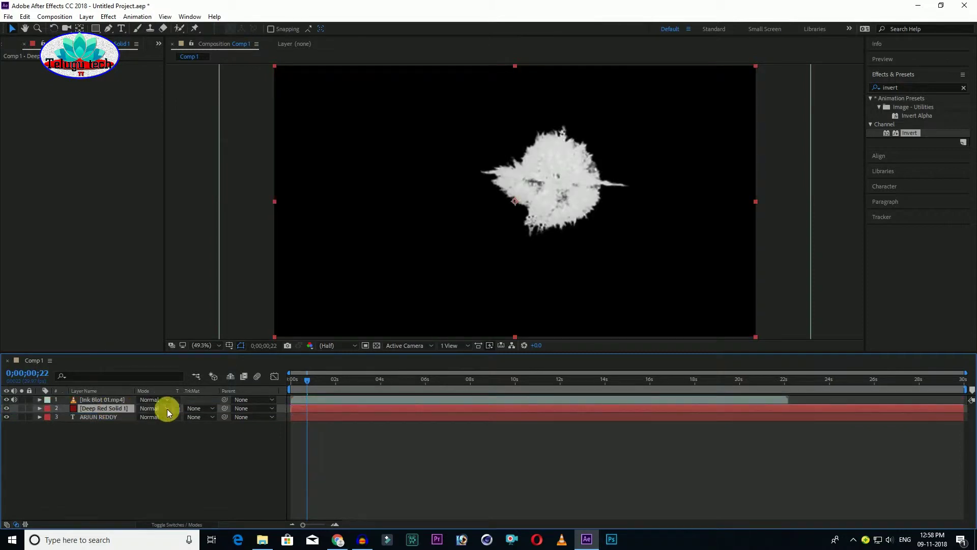
left_click(115, 399)
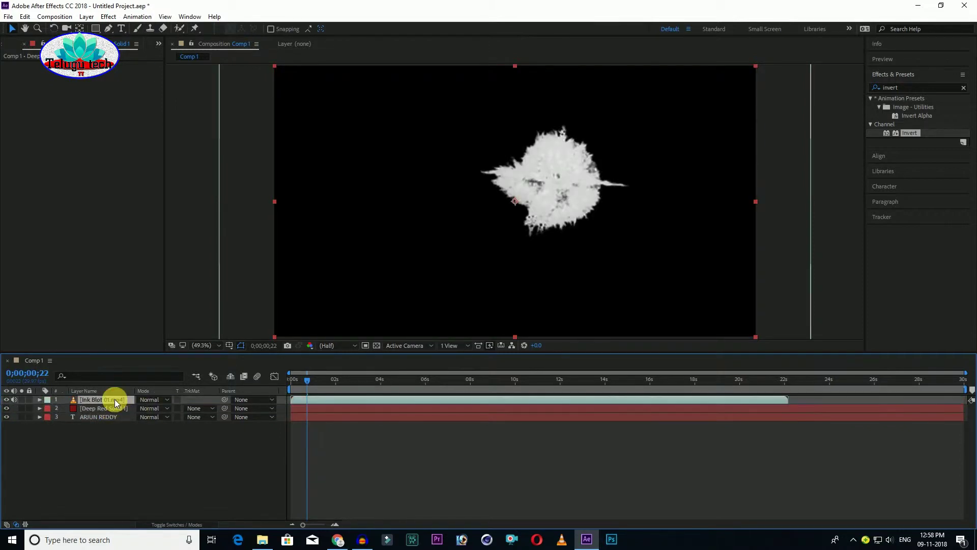
right_click(116, 412)
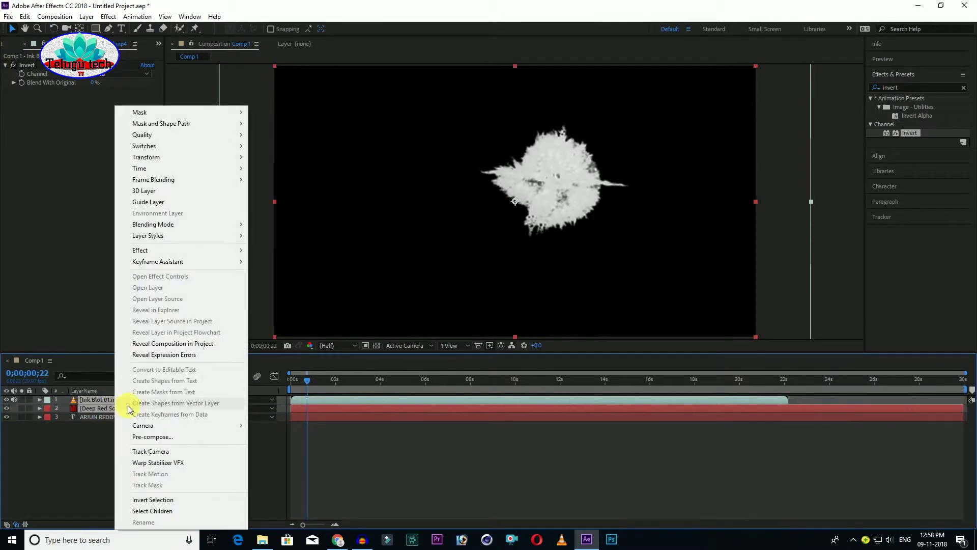
Step: Pre-compose the ink blot and Deep Red Solid 1 layers into Pre-comp 1 and open it
left_click(164, 437)
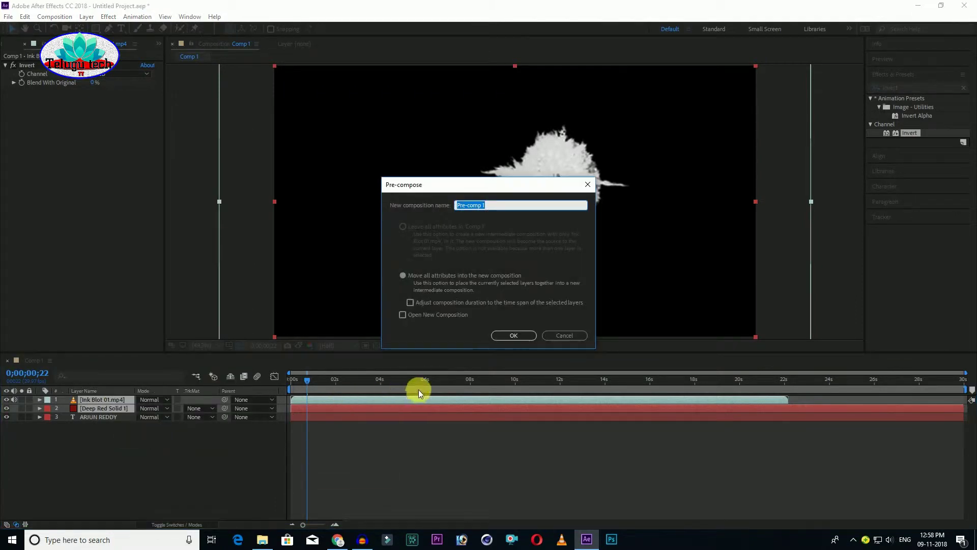
left_click(502, 338)
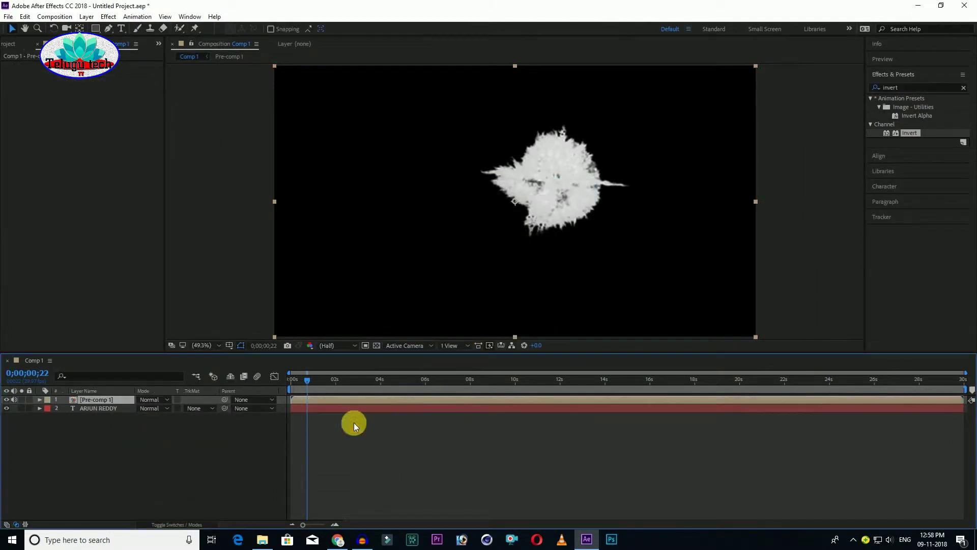
left_click(107, 400)
double_click(109, 400)
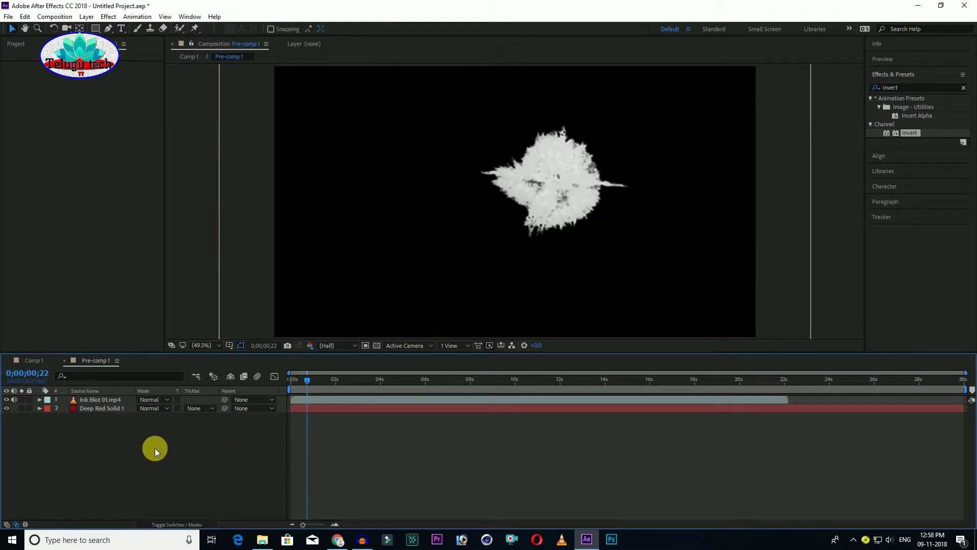
Step: Set Deep Red Solid 1's track matte to Luma Matte from the ink blot and scrub the reveal
left_click(99, 408)
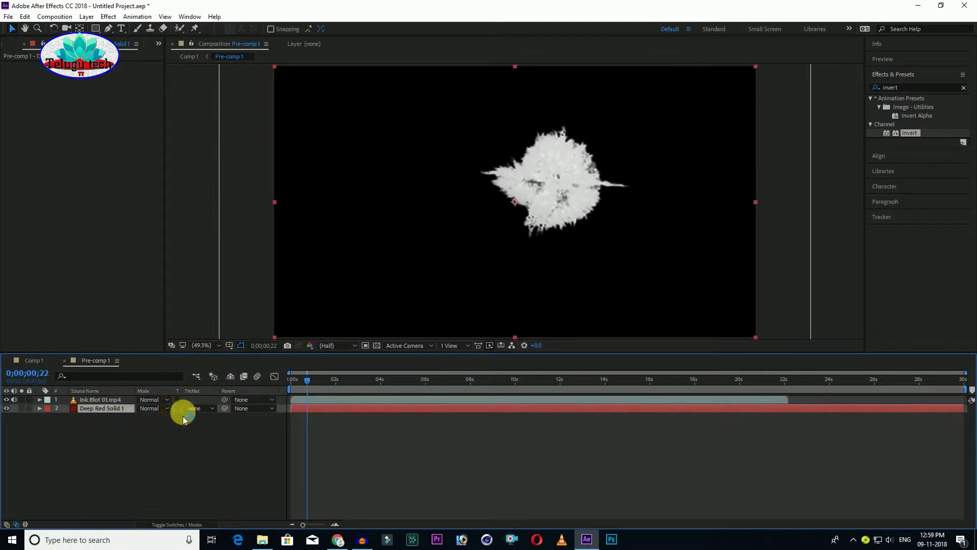
left_click(199, 409)
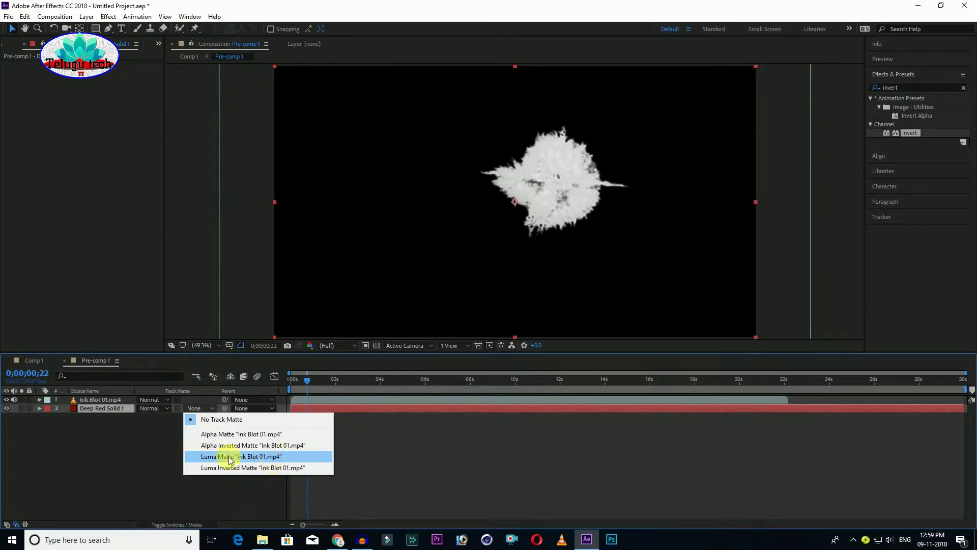
left_click(148, 451)
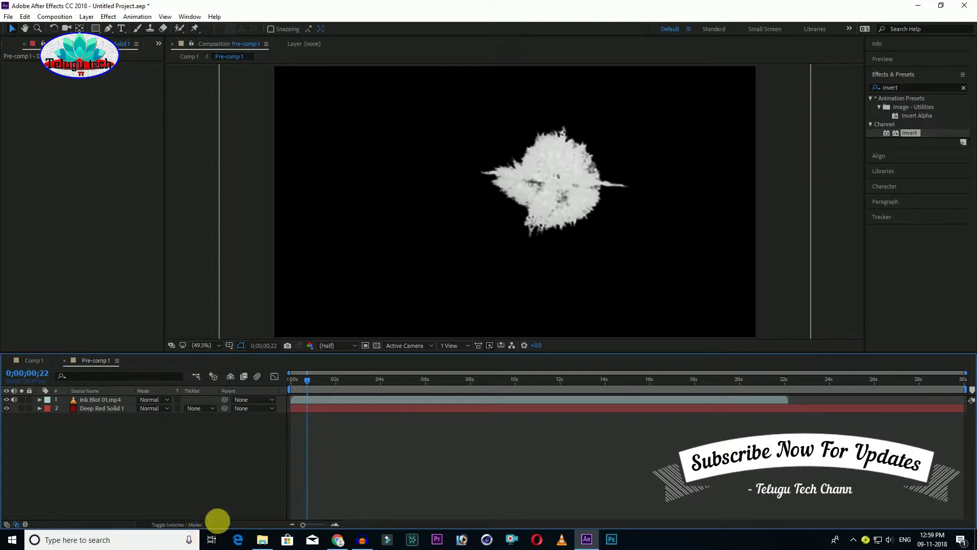
left_click(208, 409)
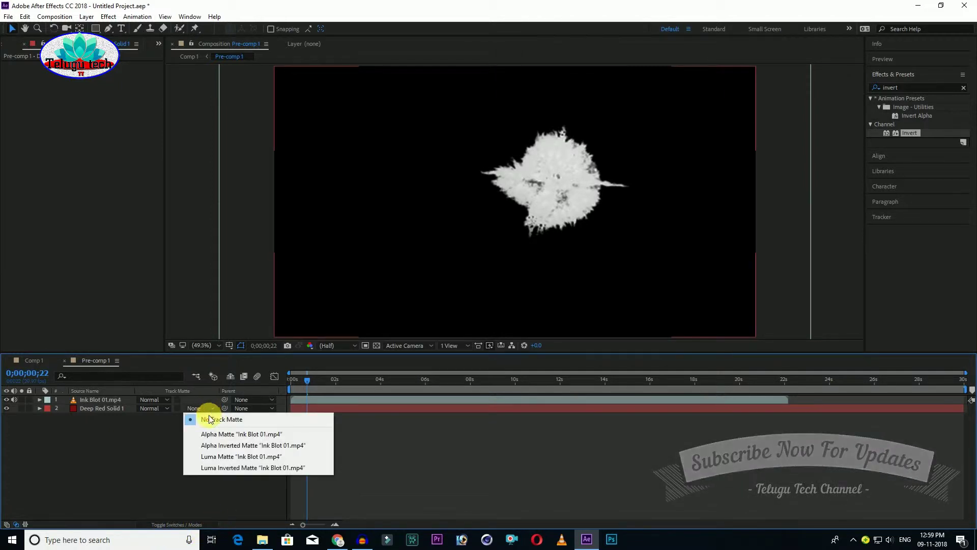
left_click(255, 458)
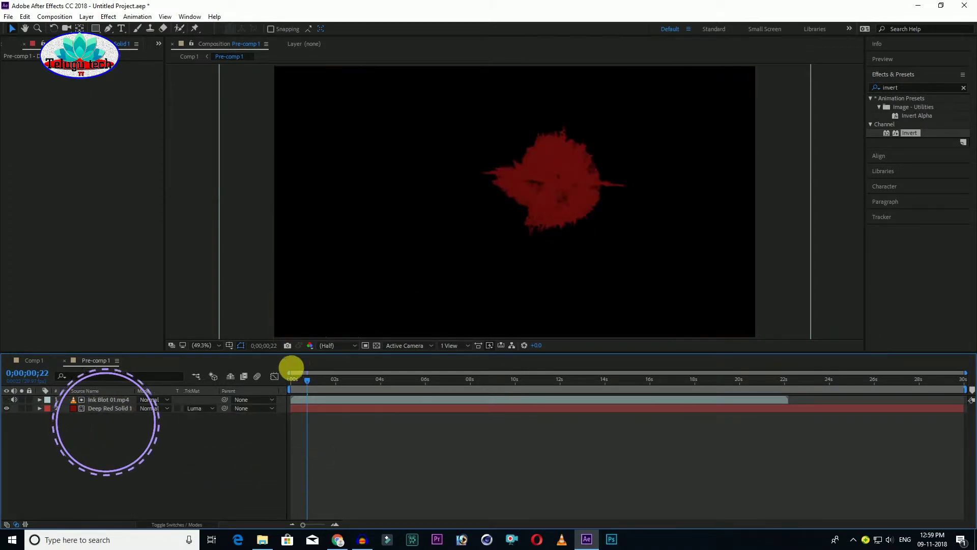
mouse_move(306, 379)
left_mouse_down()
mouse_move(437, 383)
mouse_move(314, 402)
left_mouse_up()
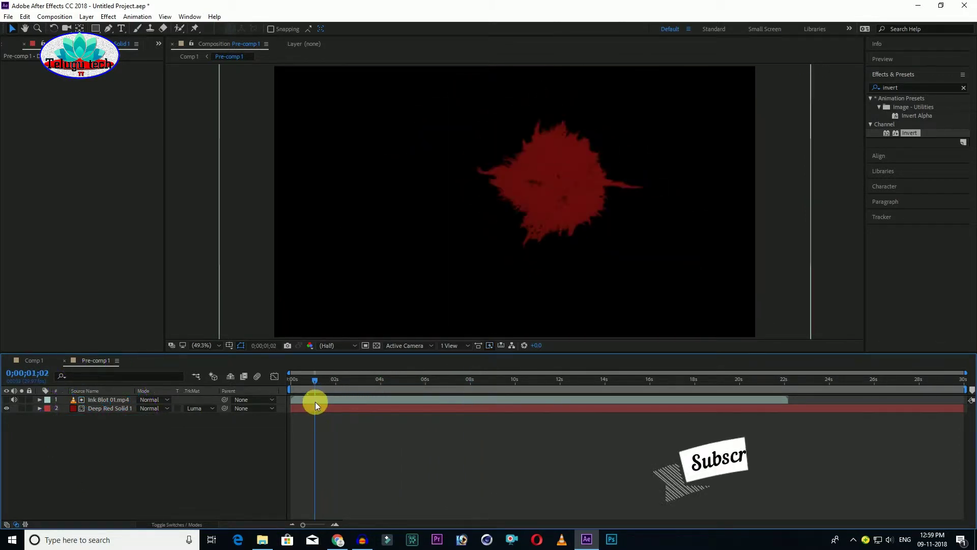
left_click(33, 361)
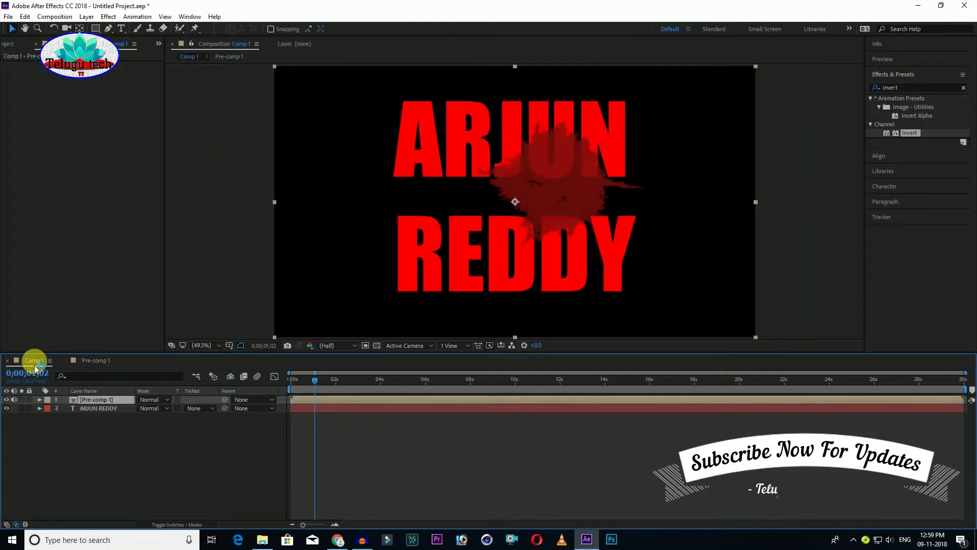
left_click_drag(313, 383, 563, 401)
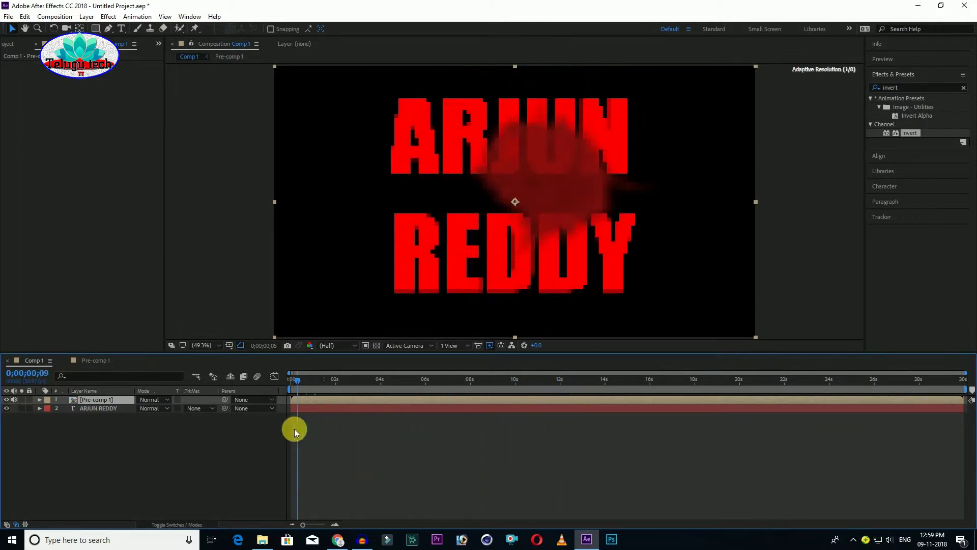
left_click_drag(569, 414, 295, 429)
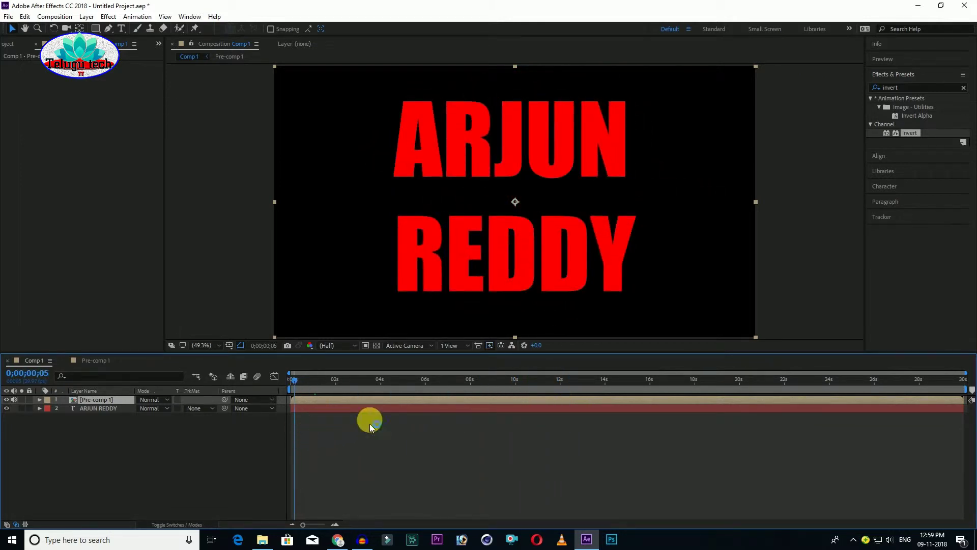
Step: Run Create Masks from Text on ARJUN REDDY, then expand the Outlines and Pre-comp 1 layers
right_click(120, 410)
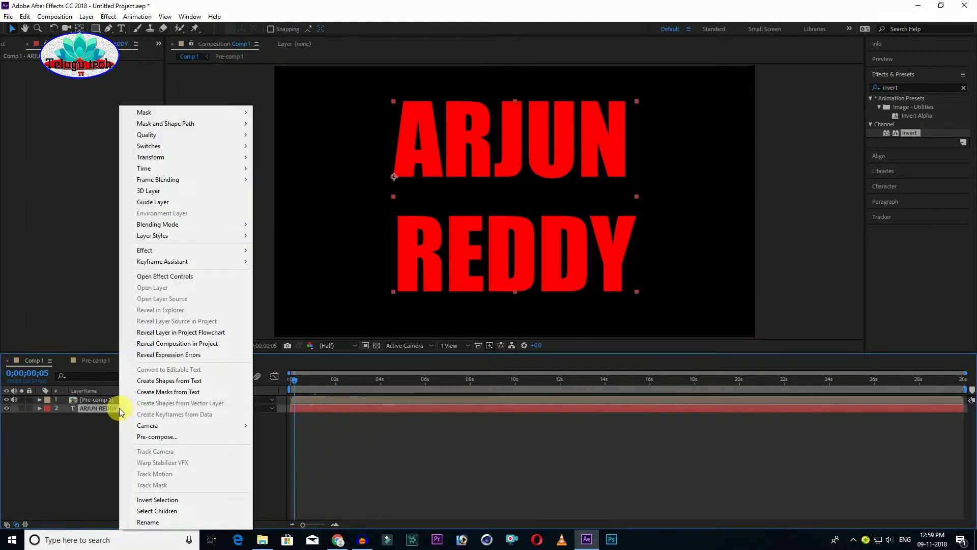
left_click(194, 396)
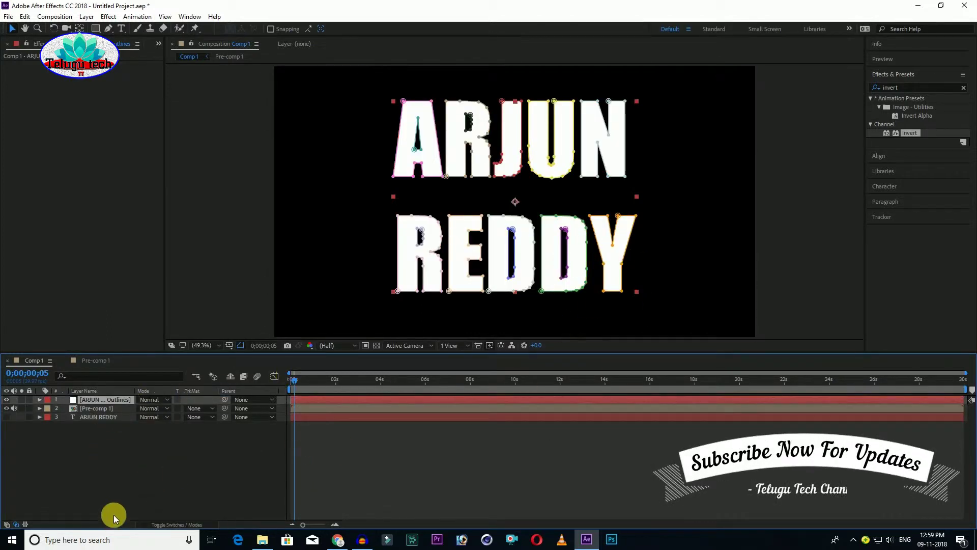
left_click(115, 400)
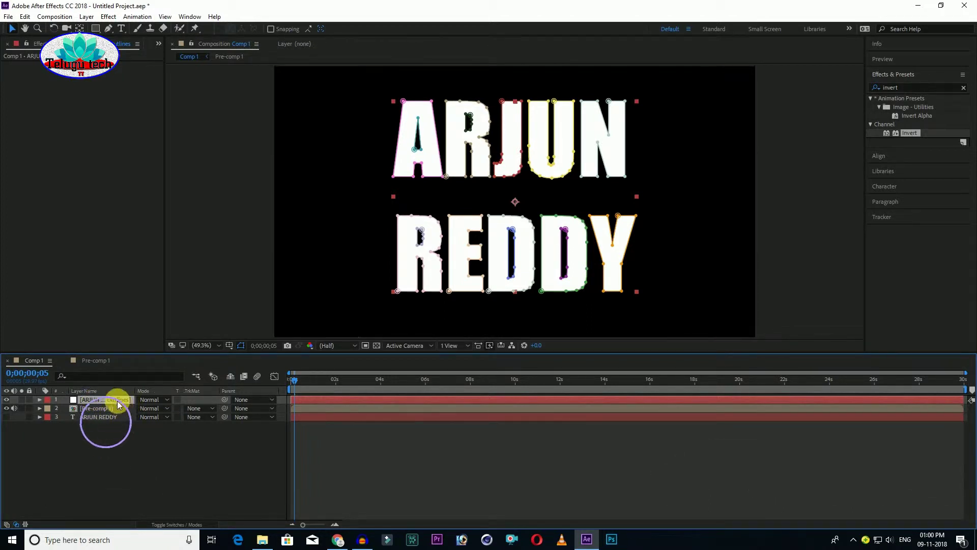
left_click(39, 401)
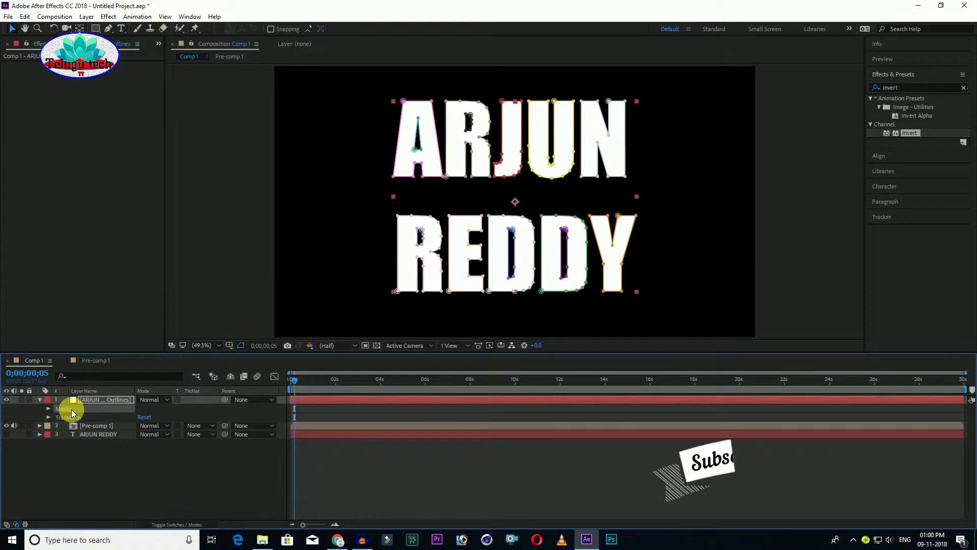
left_click(102, 425)
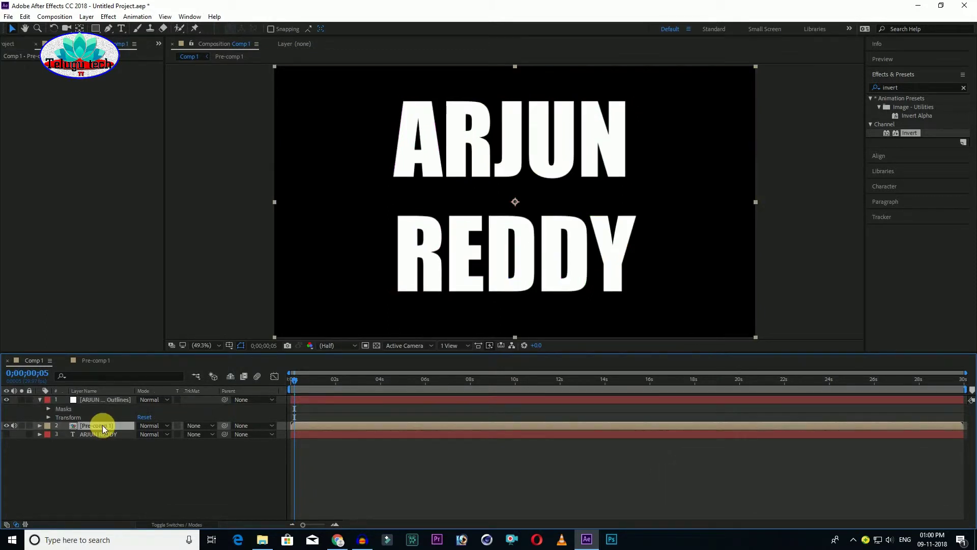
key("Return")
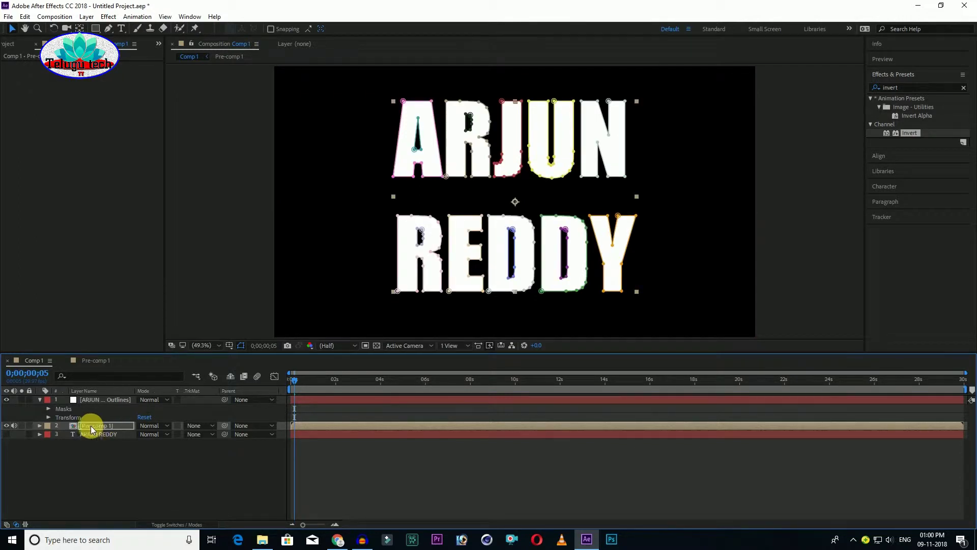
left_click(41, 426)
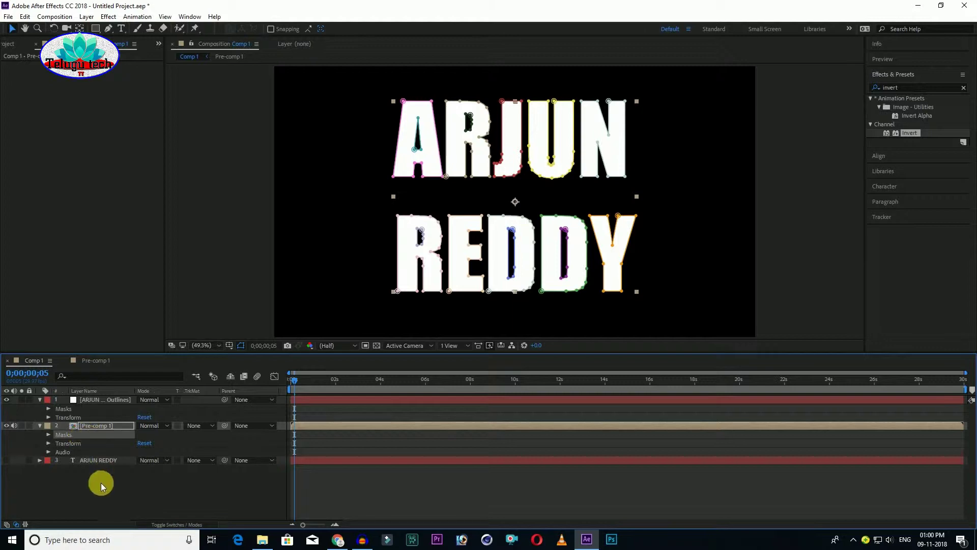
left_click(114, 400)
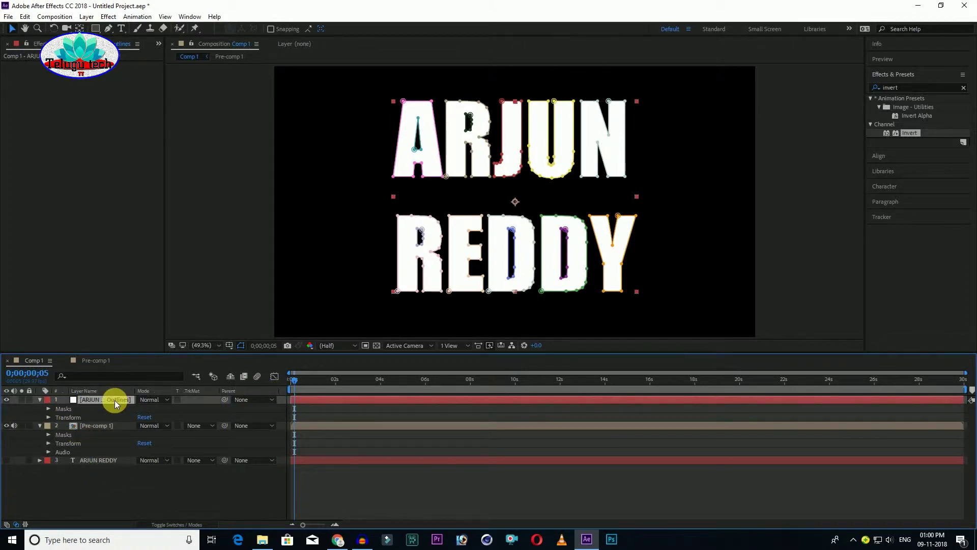
Step: Hide the white ARJUN REDDY Outlines layer and preview the composition
left_click(6, 400)
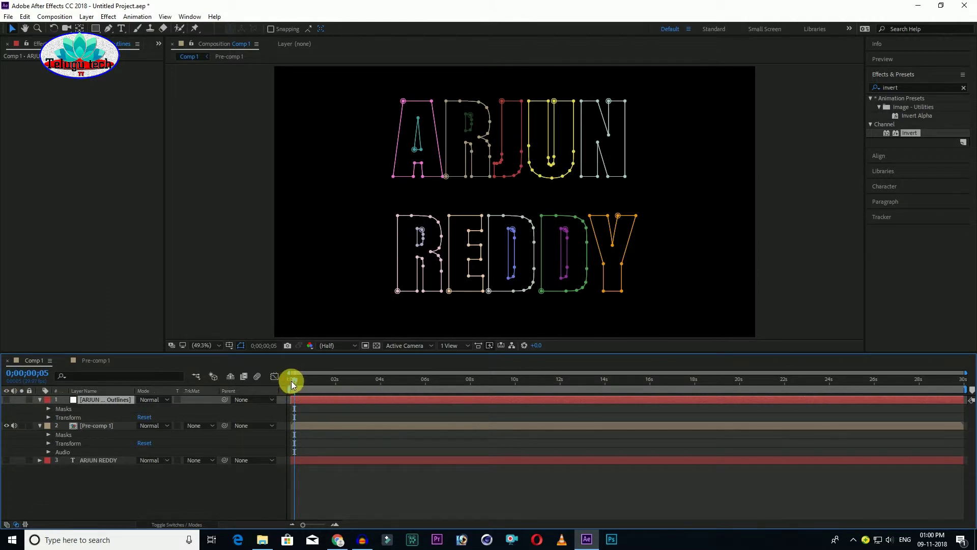
key("space")
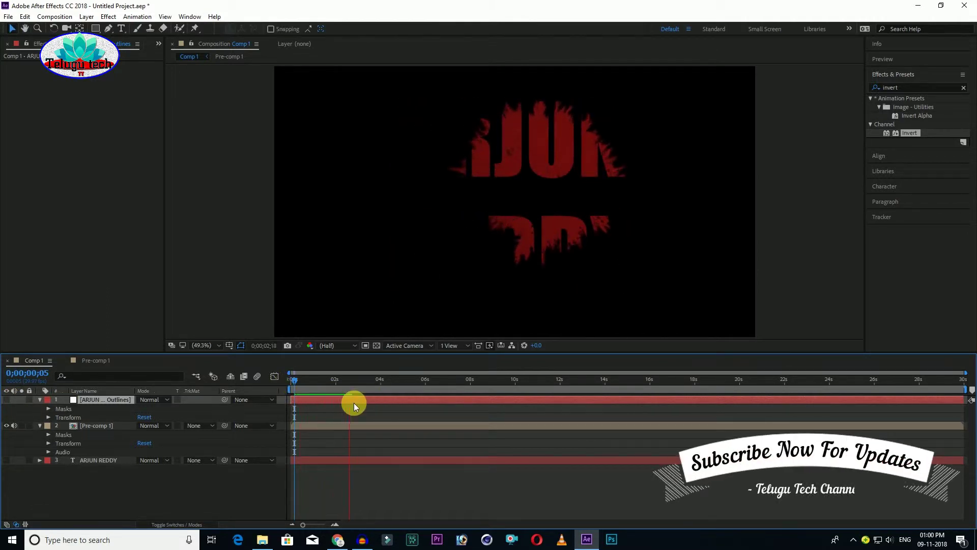
key("space")
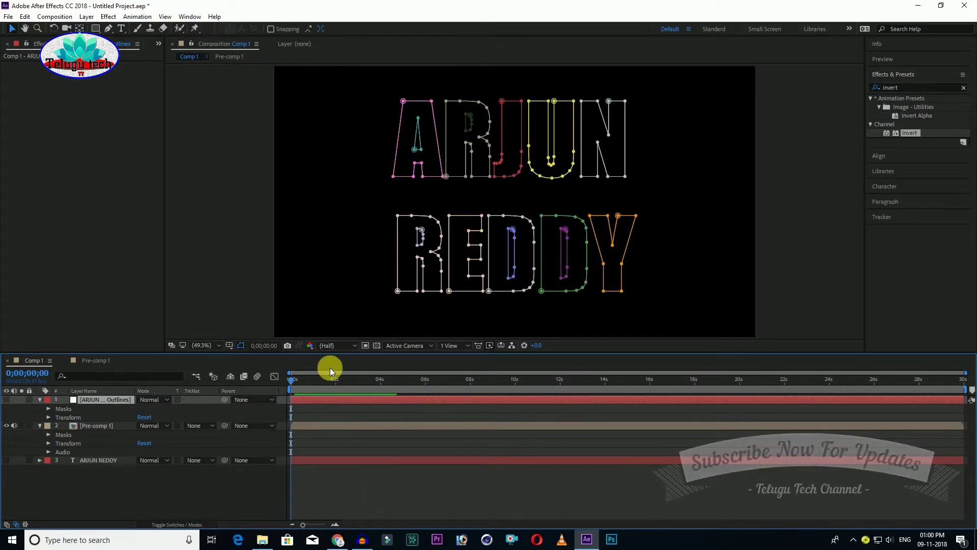
Step: Turn the red ARJUN REDDY text layer back on and preview the ink-blot reveal
left_click(7, 461)
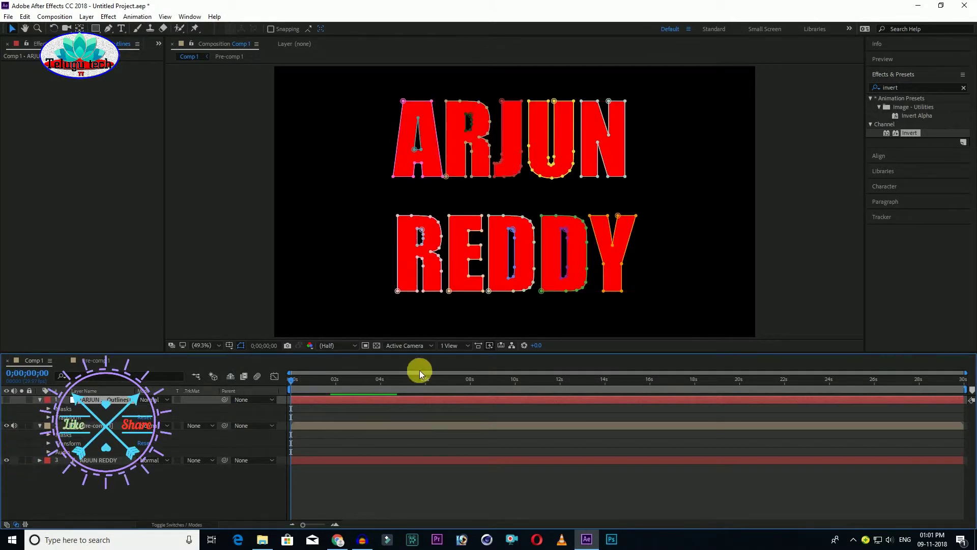
left_click(291, 384)
key("space")
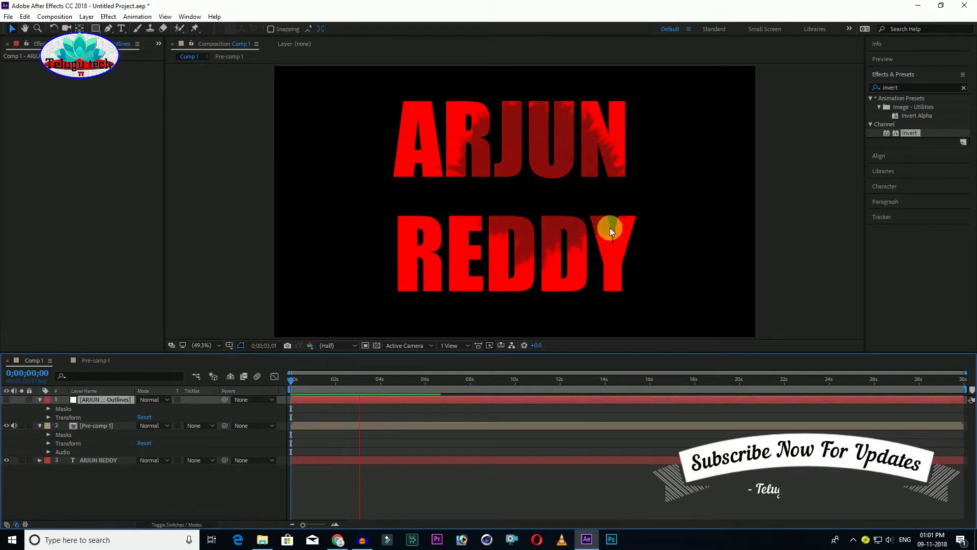
key("space")
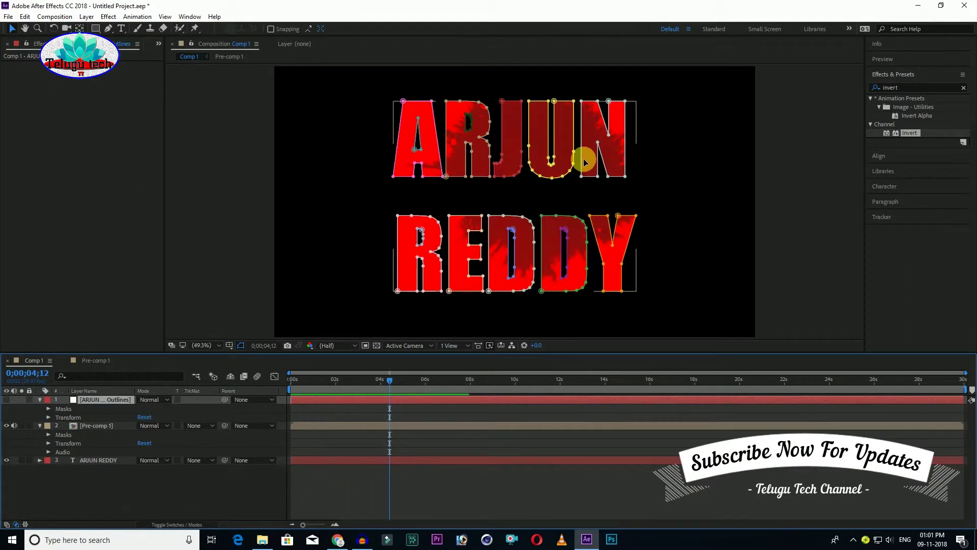
Step: Inside Pre-comp 1, time-stretch Ink Blot 01.mp4 to 32%, shortening it to 0;00;07;03
double_click(99, 426)
left_click(103, 410)
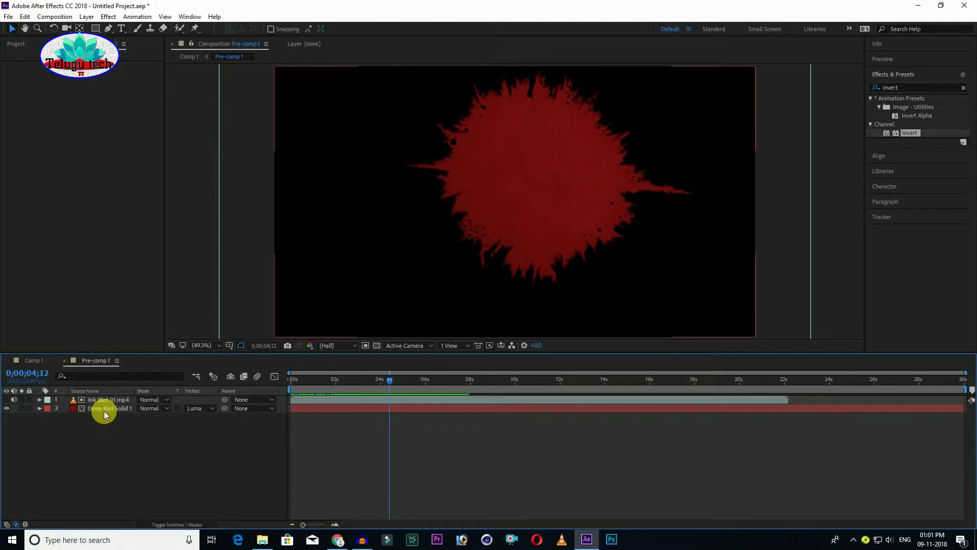
left_click(108, 400)
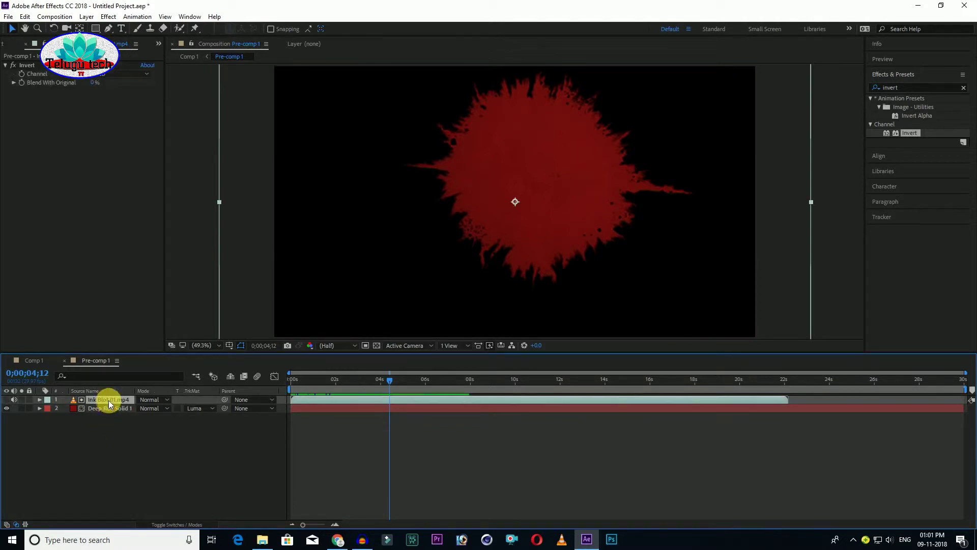
right_click(438, 398)
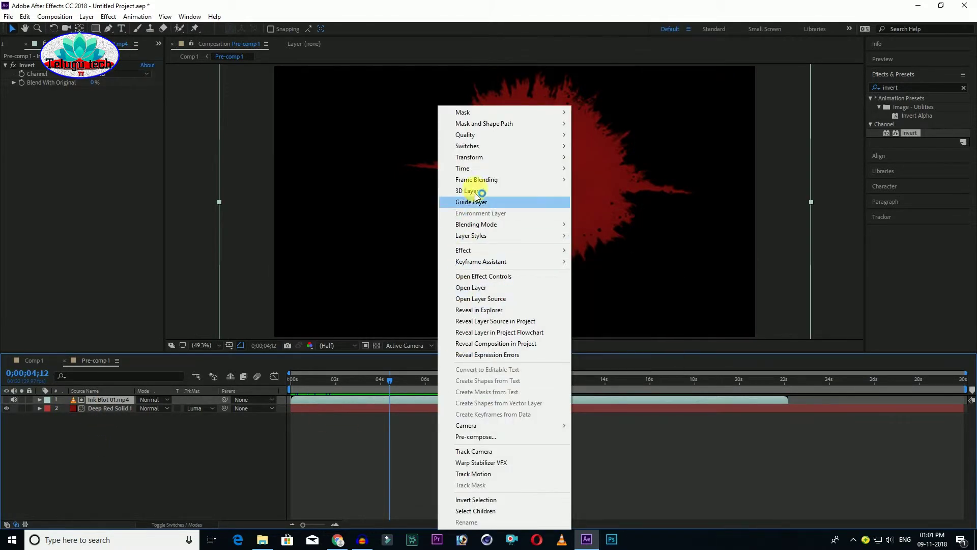
mouse_move(478, 168)
left_click(630, 191)
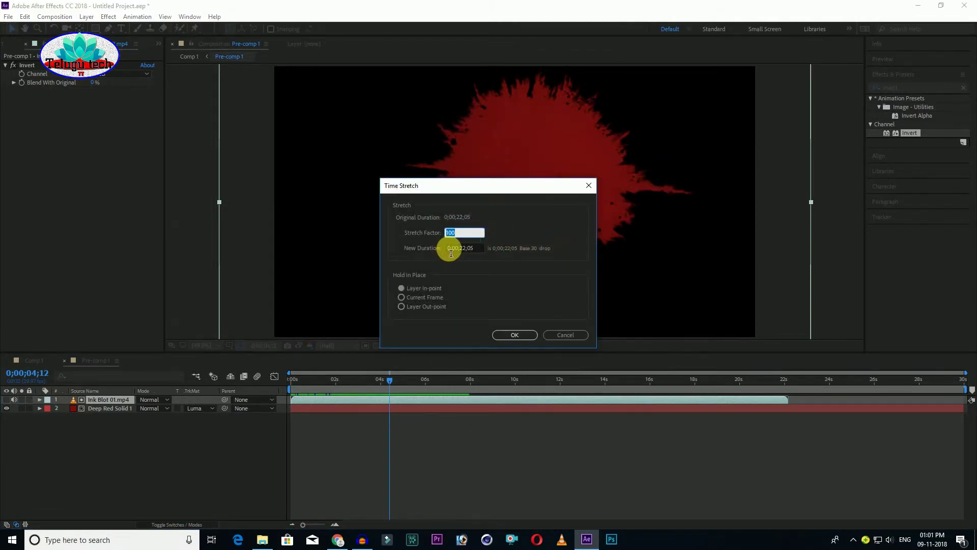
left_click(518, 331)
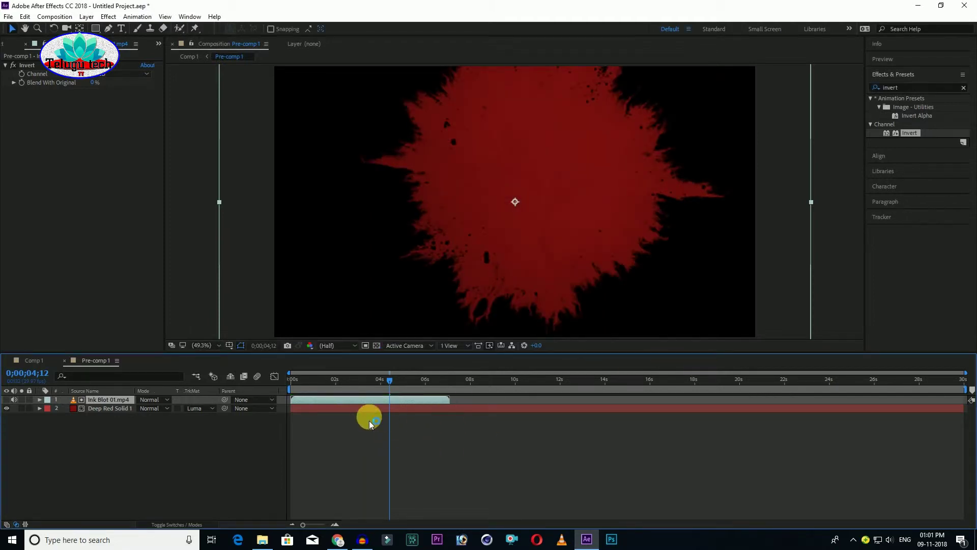
Step: Back in Comp 1, preview the sped-up ink reveal from the start
left_click(35, 359)
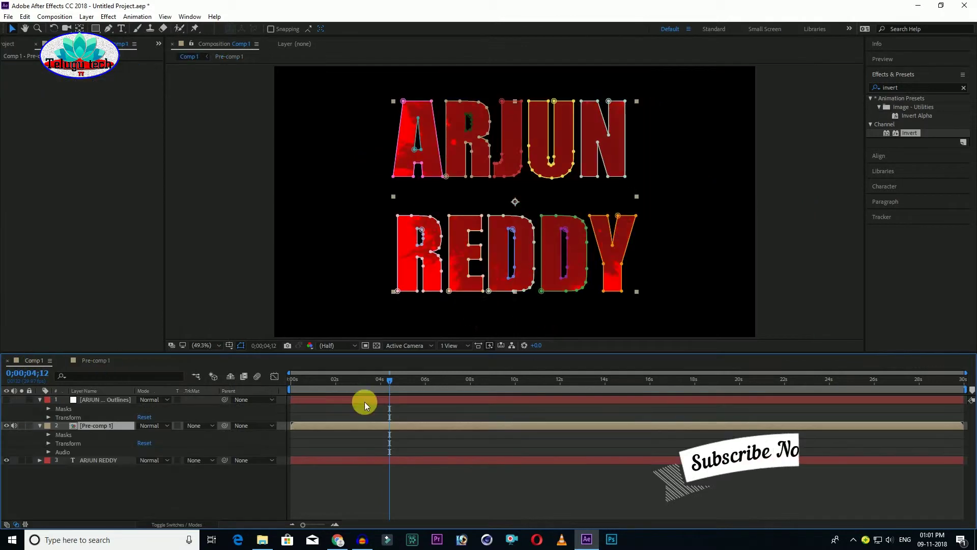
key("Home")
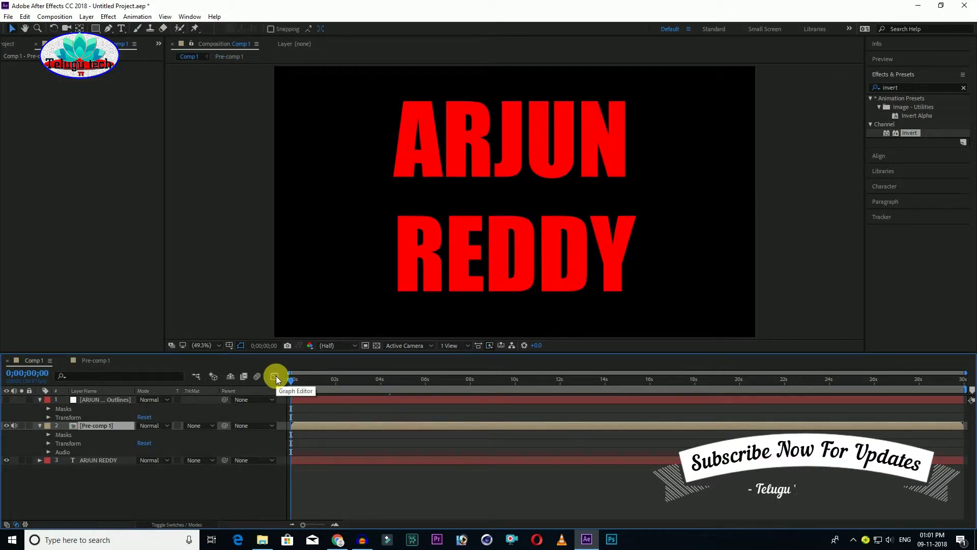
key("space")
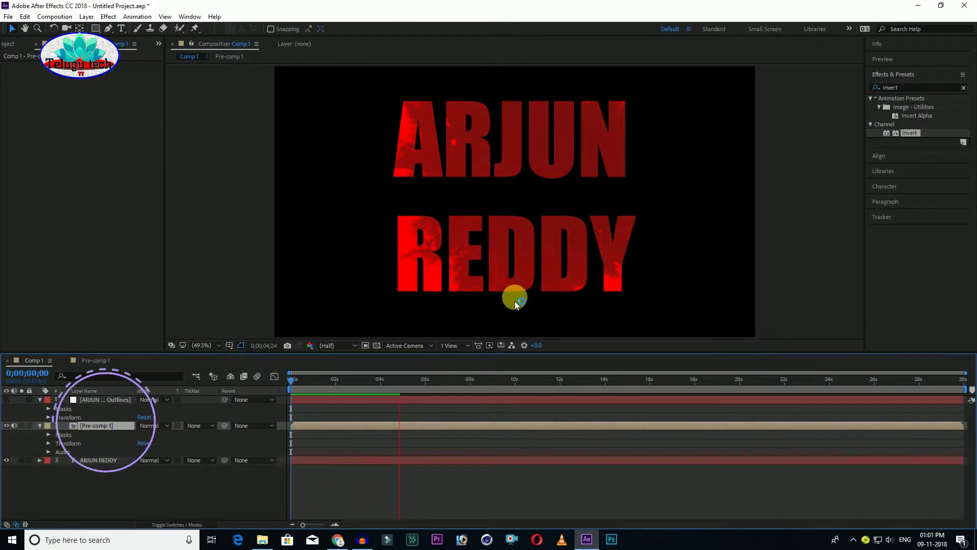
key("space")
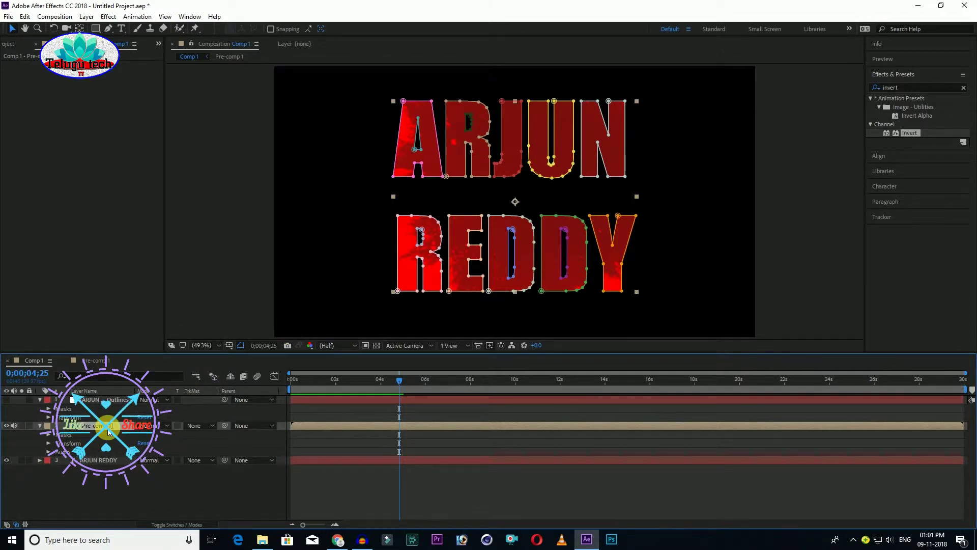
Step: Set Pre-comp 1's Opacity to 91% and compare the look against the YouTube trailer
key("t")
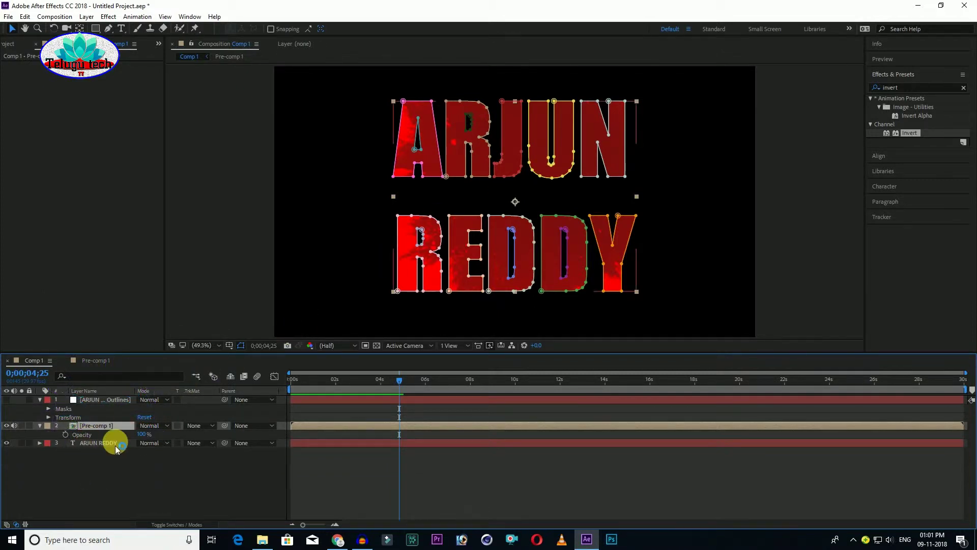
left_click_drag(147, 438, 141, 447)
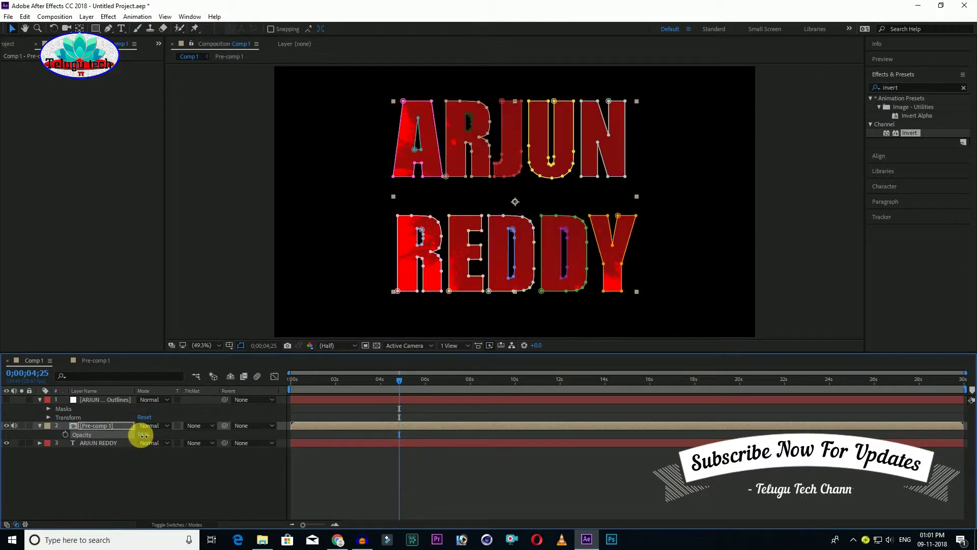
left_click(144, 436)
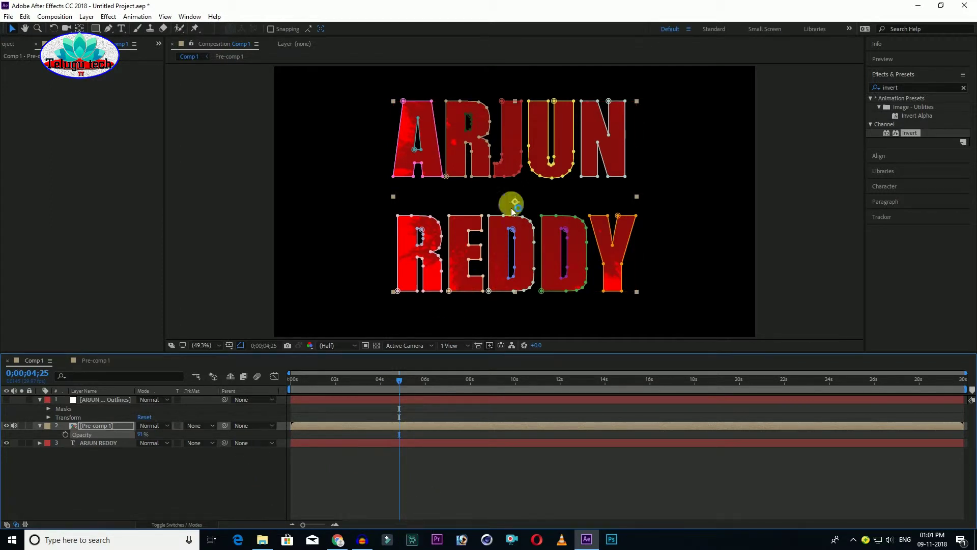
mouse_move(342, 538)
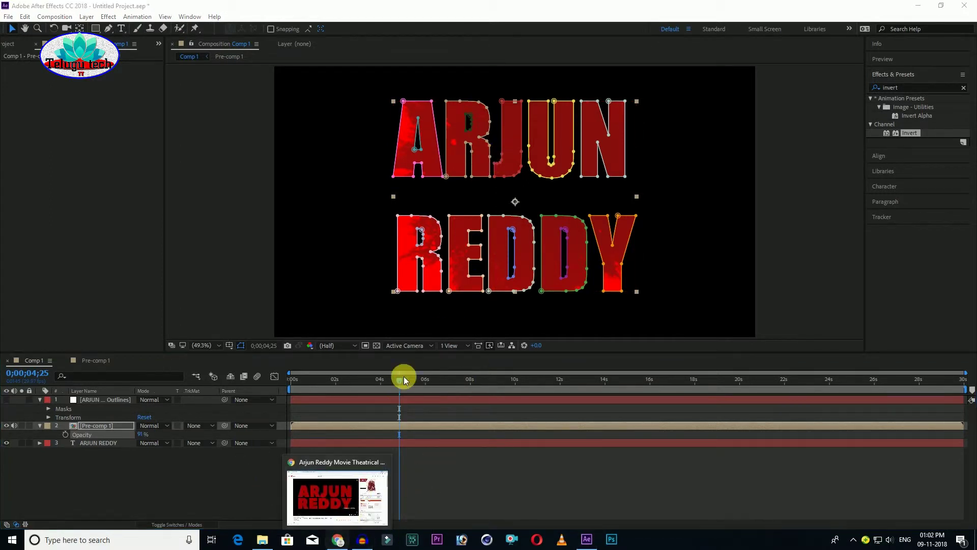
left_click(336, 501)
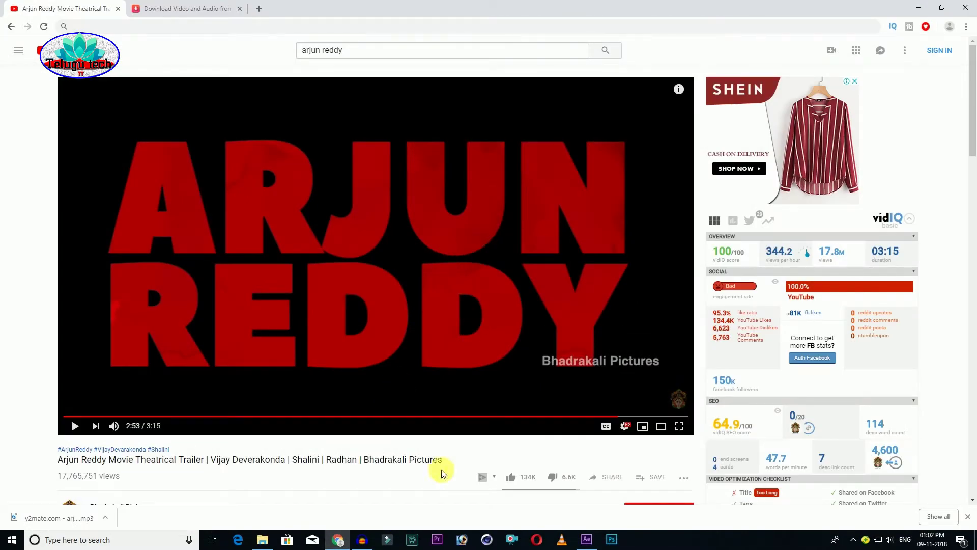
mouse_move(587, 538)
left_click(556, 467)
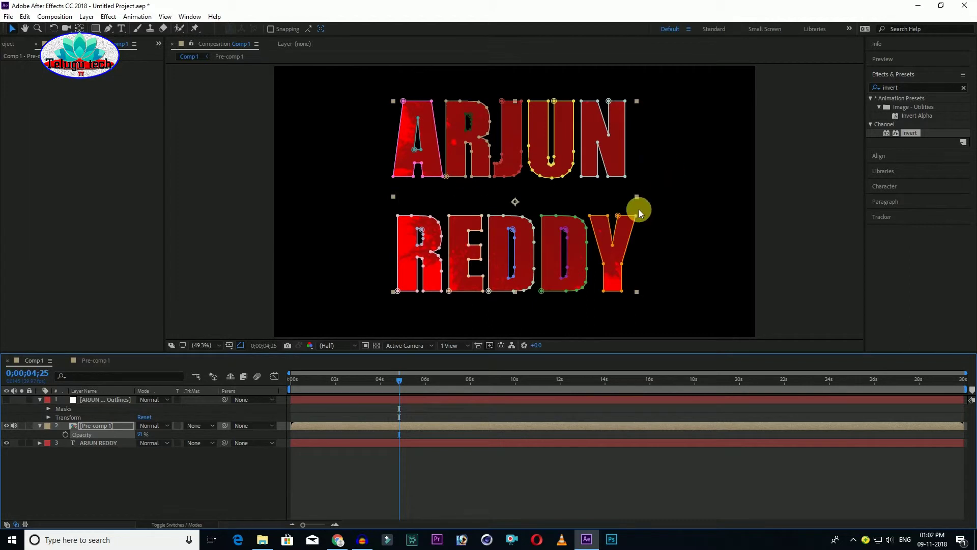
left_click_drag(385, 386, 285, 390)
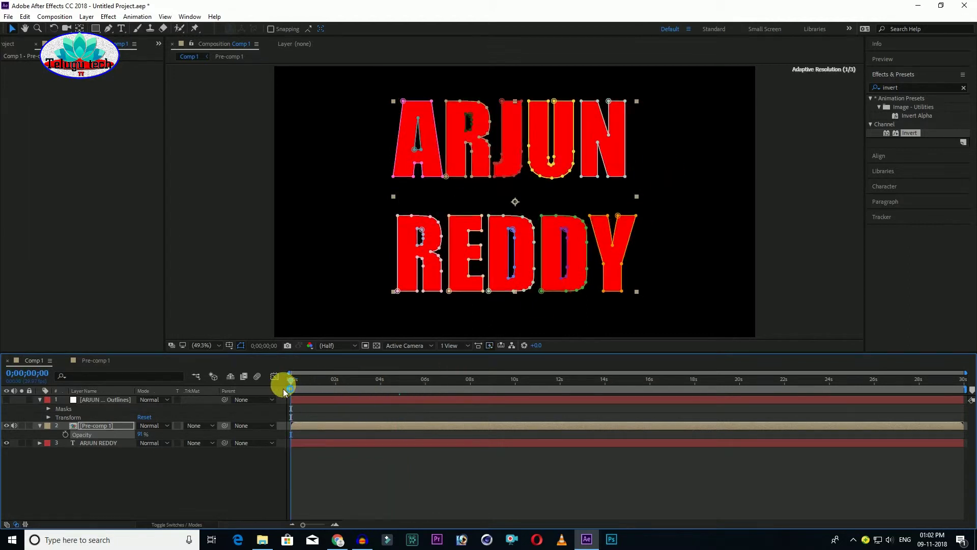
key("ctrl+shift+h")
key("space")
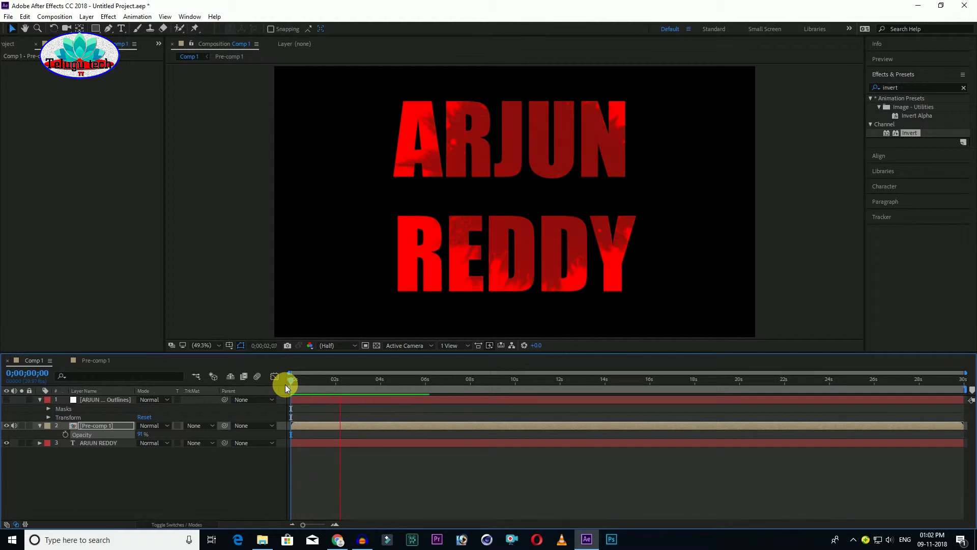
key("space")
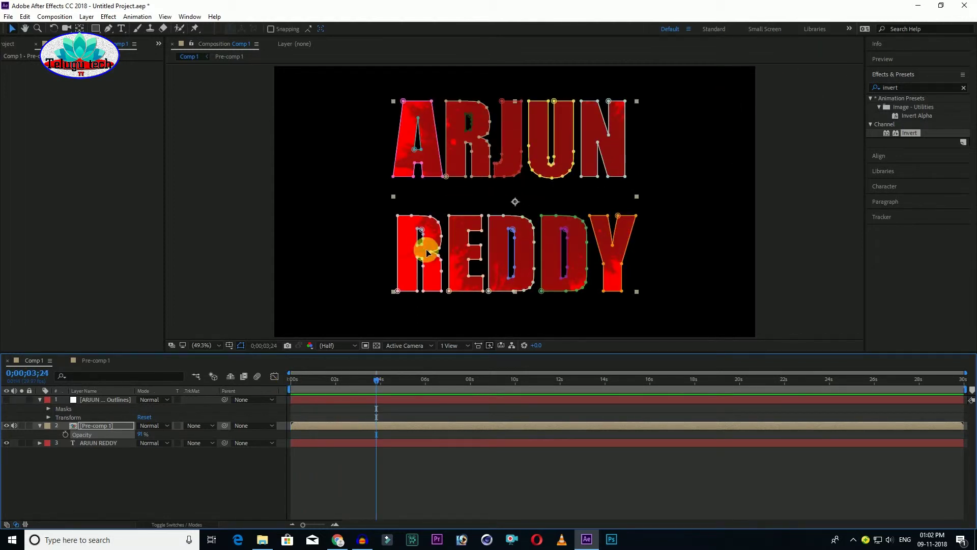
double_click(100, 427)
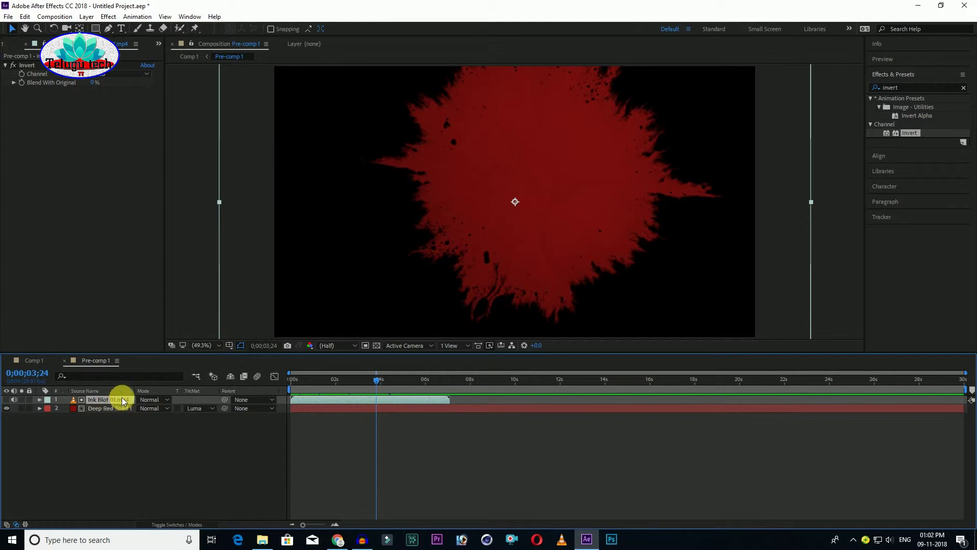
Step: Scale the ink blot up, shift it left and down, then preview the title in Comp 1
left_click_drag(813, 208, 926, 210)
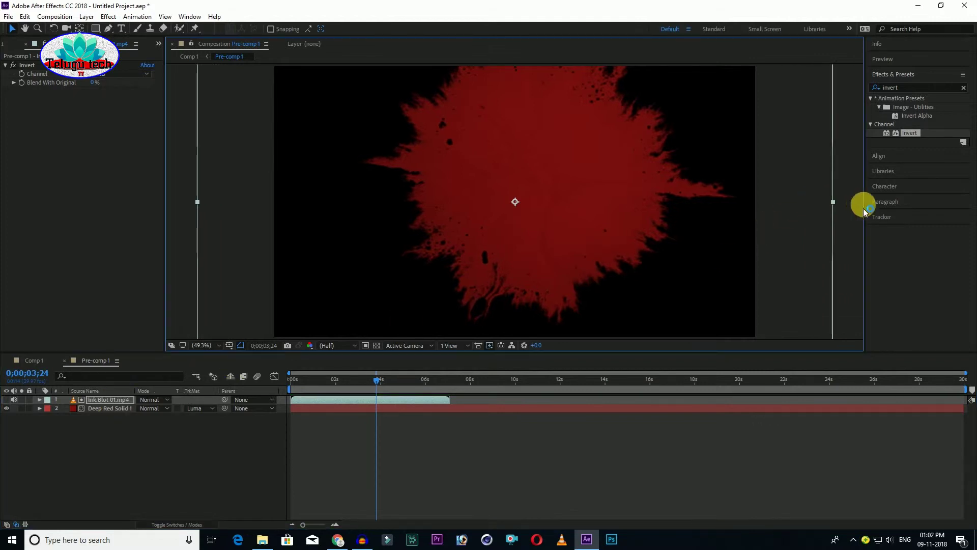
left_click_drag(690, 190, 658, 203)
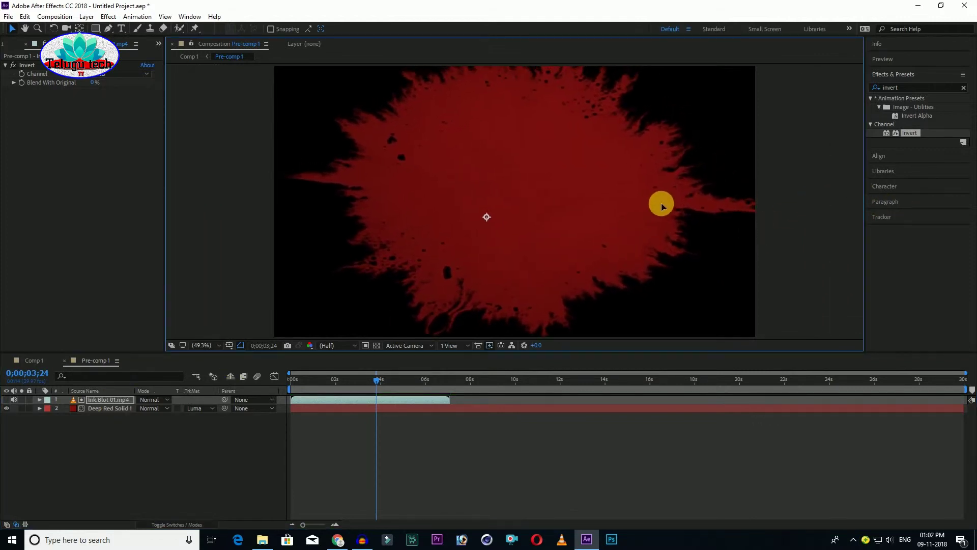
left_click(34, 360)
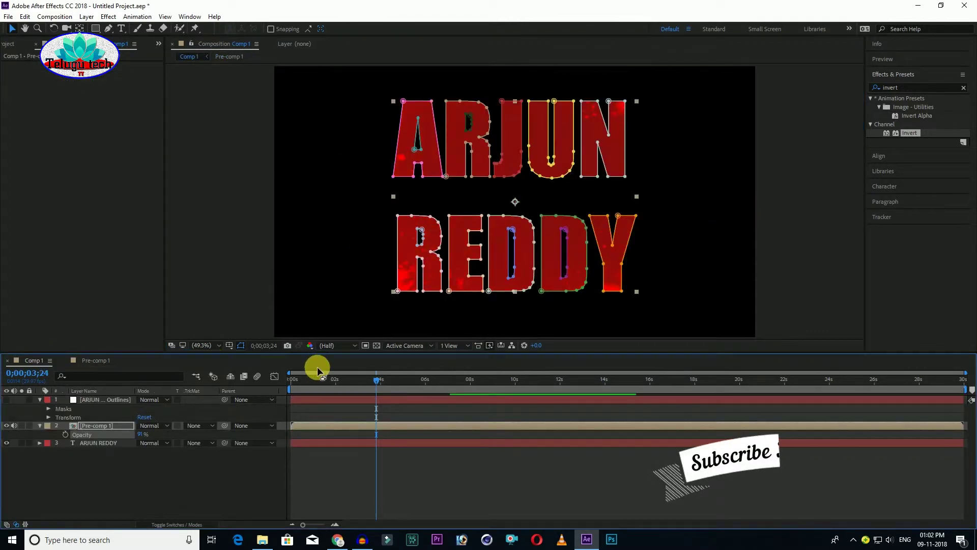
left_click(365, 346)
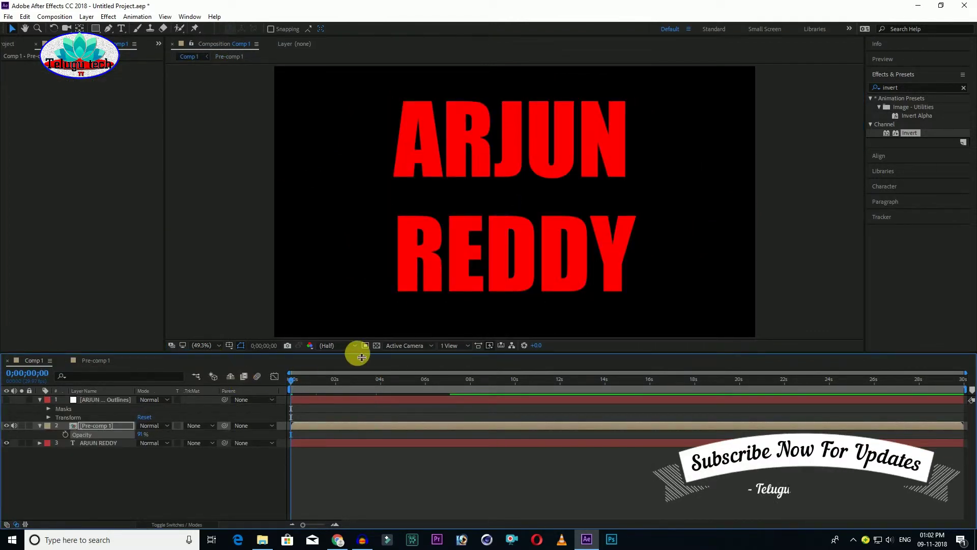
key("space")
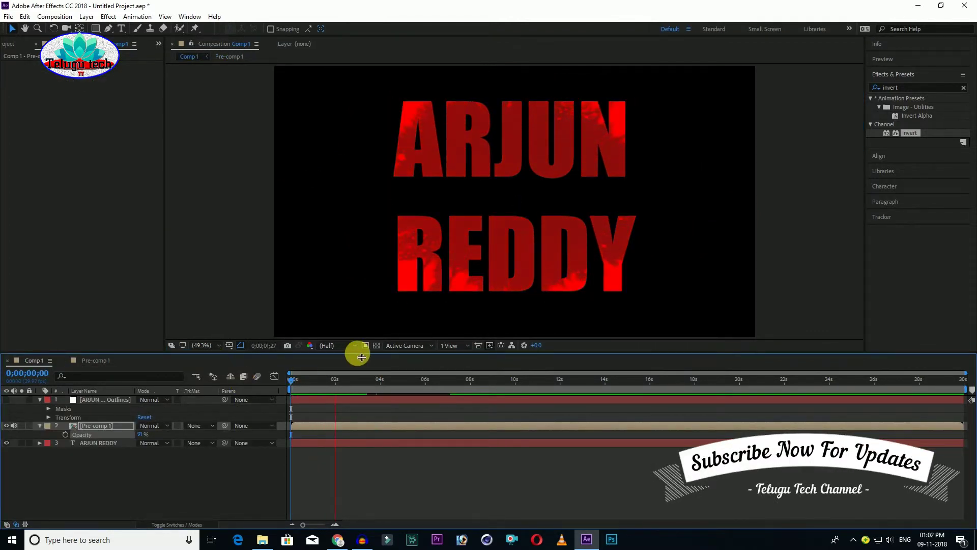
key("space")
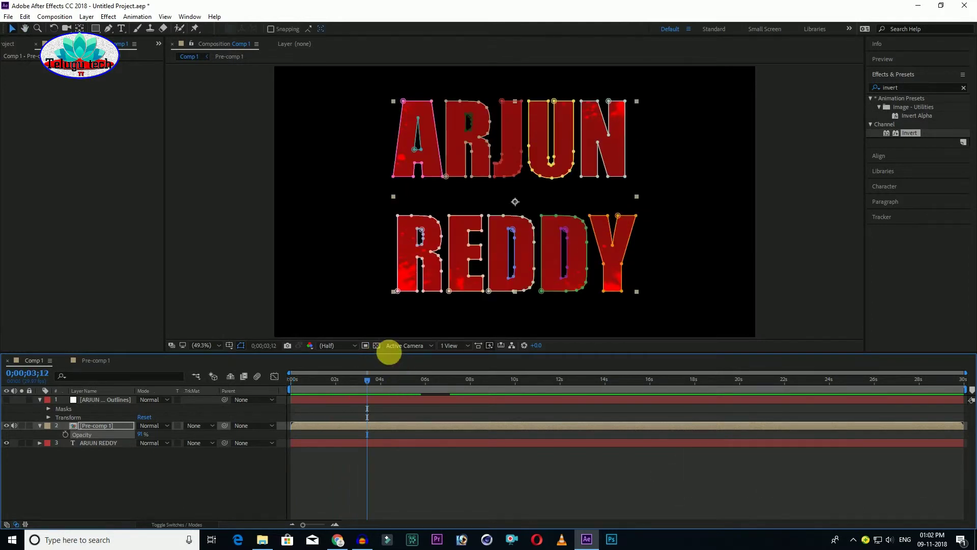
Step: Add New Project.wav from the Project panel as an audio layer in Comp 1
left_click(12, 43)
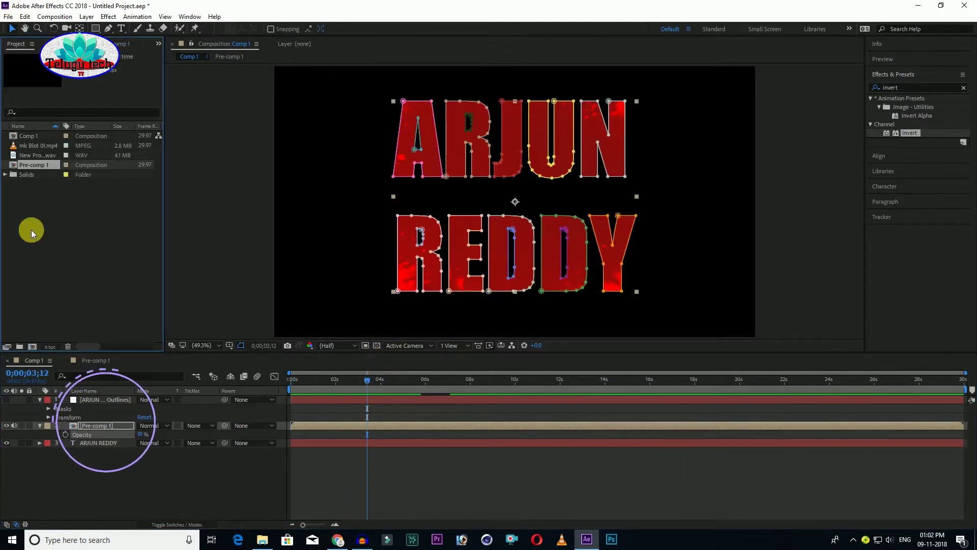
left_click(40, 193)
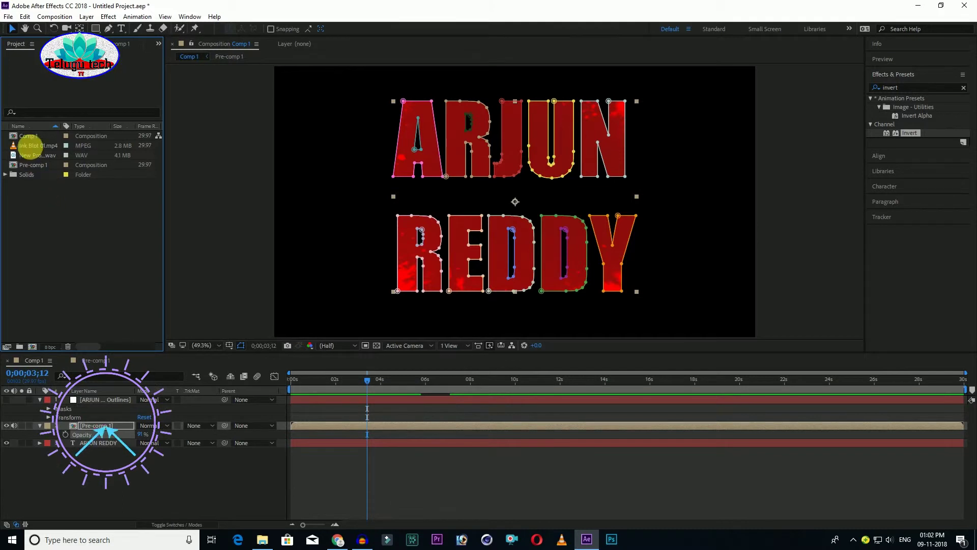
left_click(33, 155)
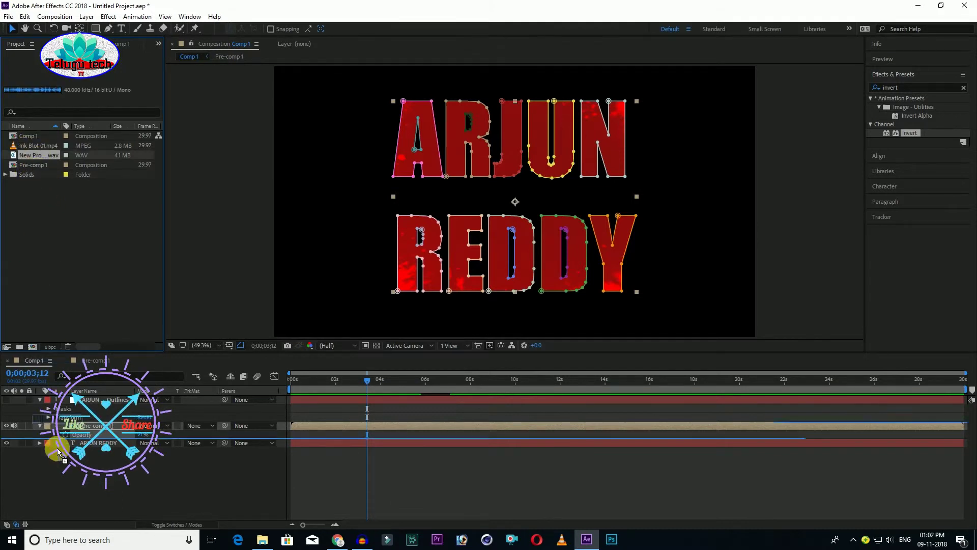
left_click_drag(36, 171, 117, 451)
Step: Trim Comp 1 to a work area of about 0;00;07;12
left_click_drag(426, 377, 457, 388)
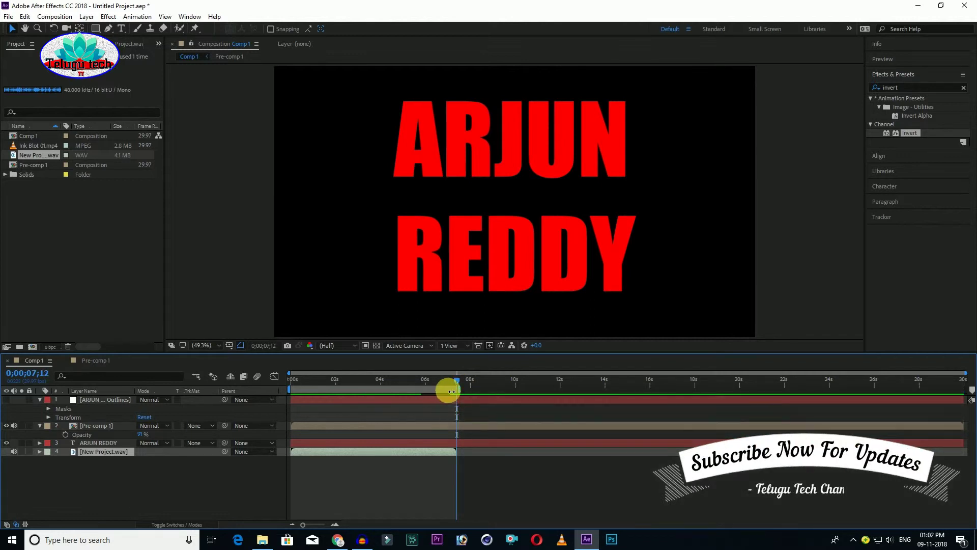
right_click(450, 390)
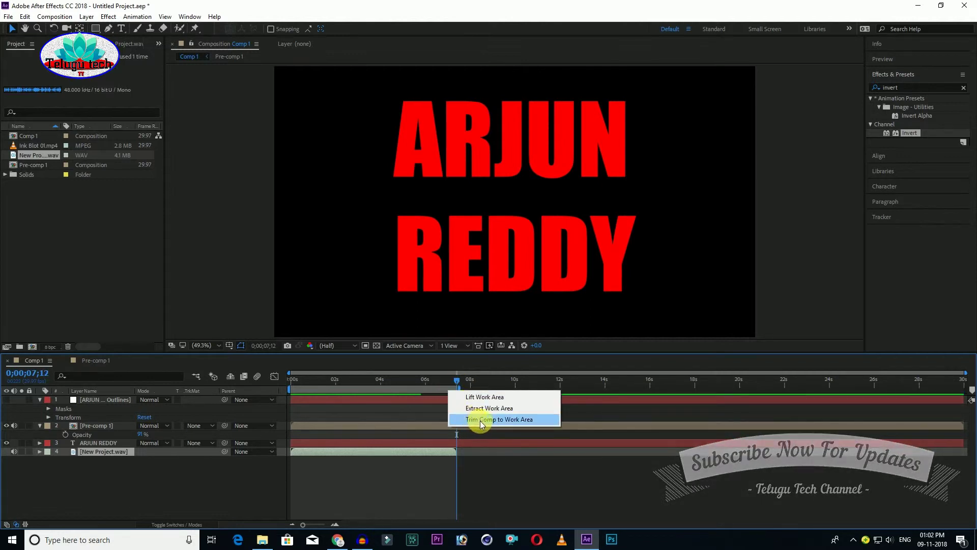
left_click(525, 424)
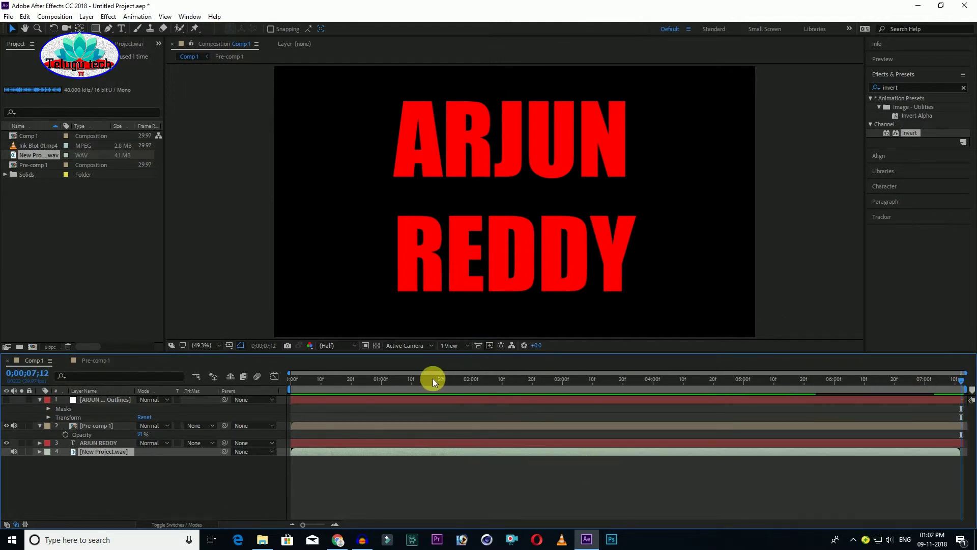
left_click_drag(346, 381, 274, 386)
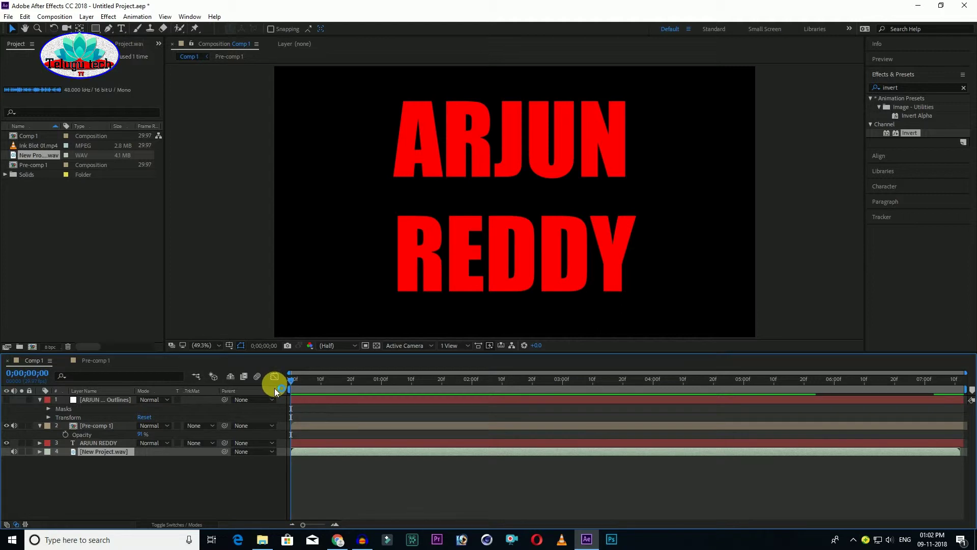
Step: Preview with audio, then select the ARJUN Outlines, Pre-comp 1 and ARJUN REDDY layers
key("space")
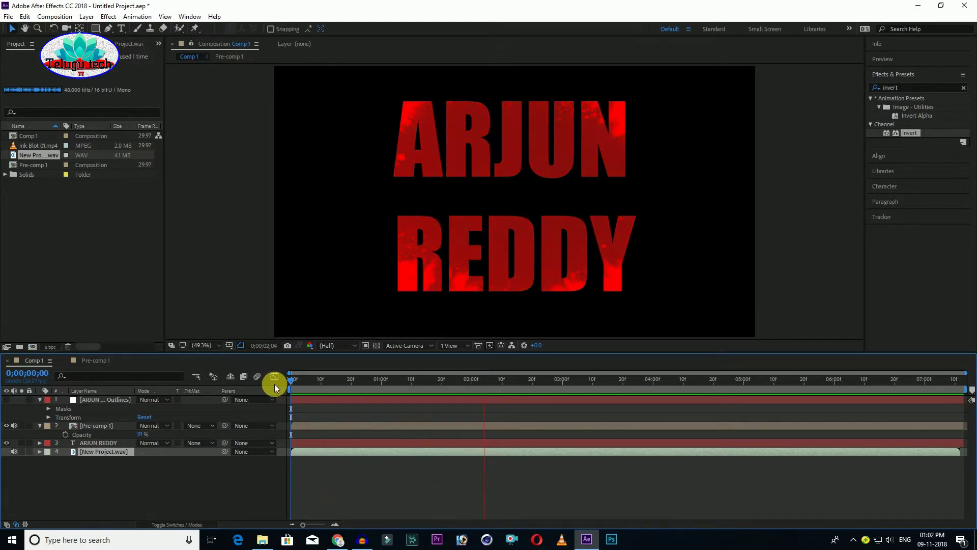
key("space")
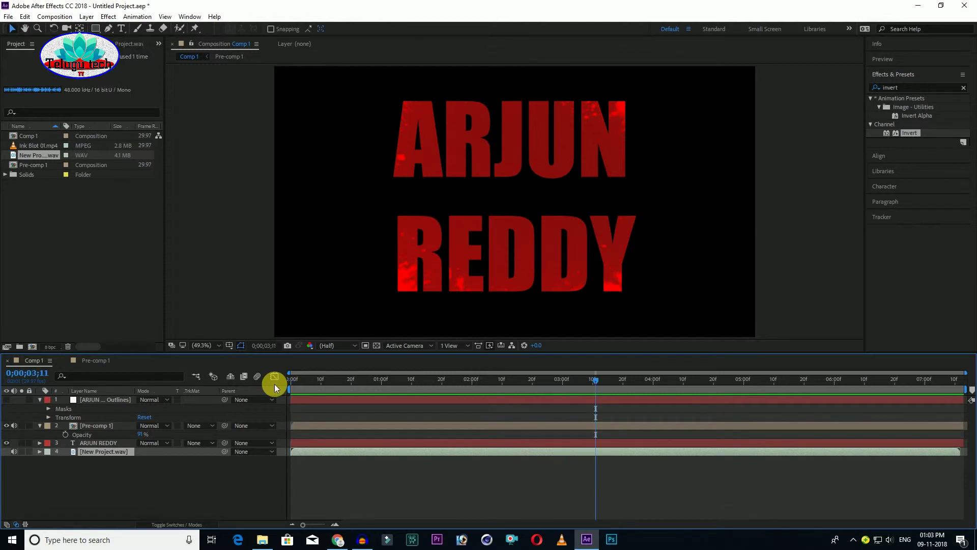
left_click(100, 471)
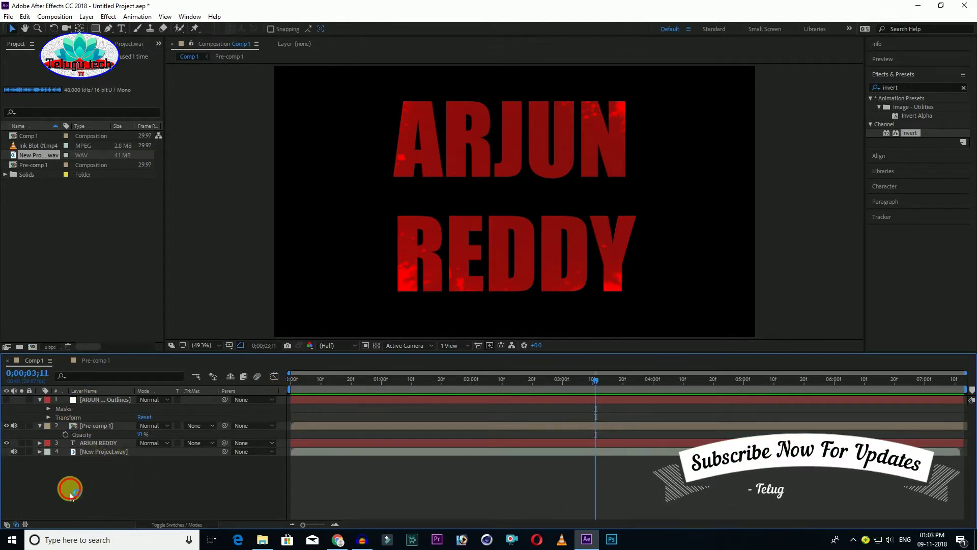
left_click_drag(70, 490, 110, 402)
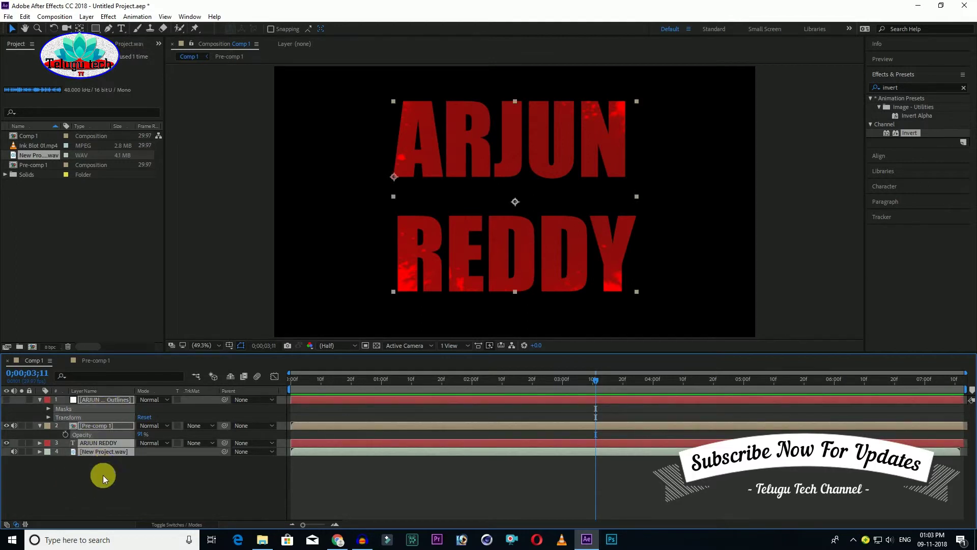
left_click(103, 471)
left_click(99, 401)
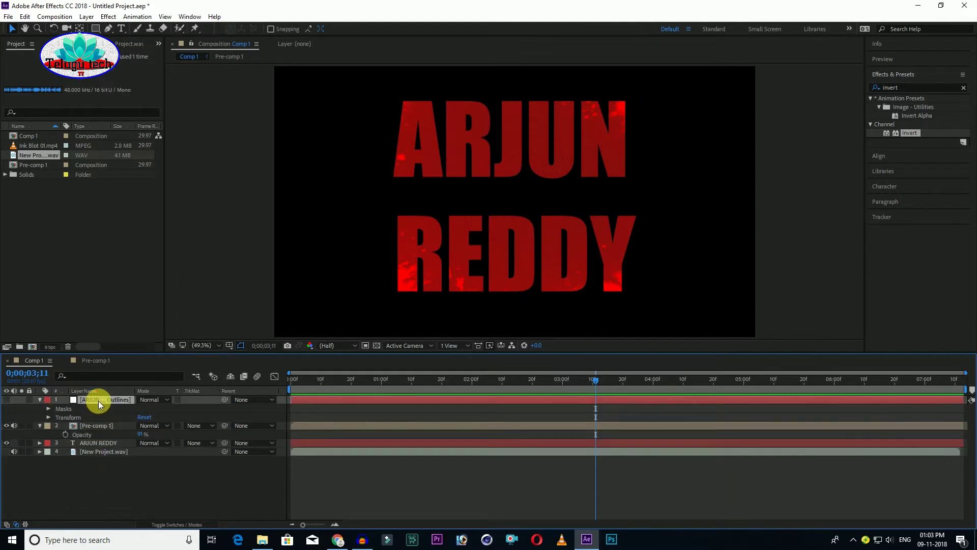
left_click(98, 444, "shift")
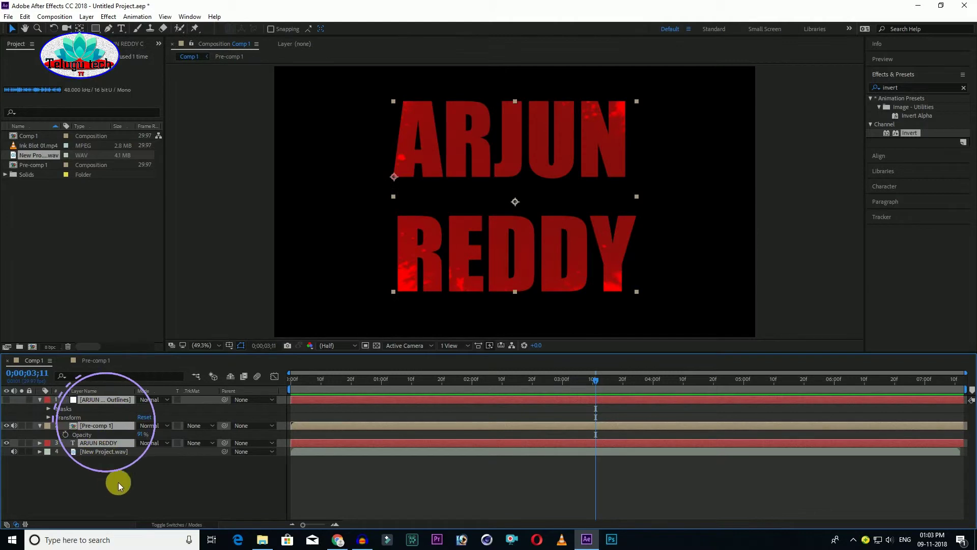
Step: Pre-compose the three selected layers into Pre-comp 2 and return to 0;00;00;00
right_click(107, 401)
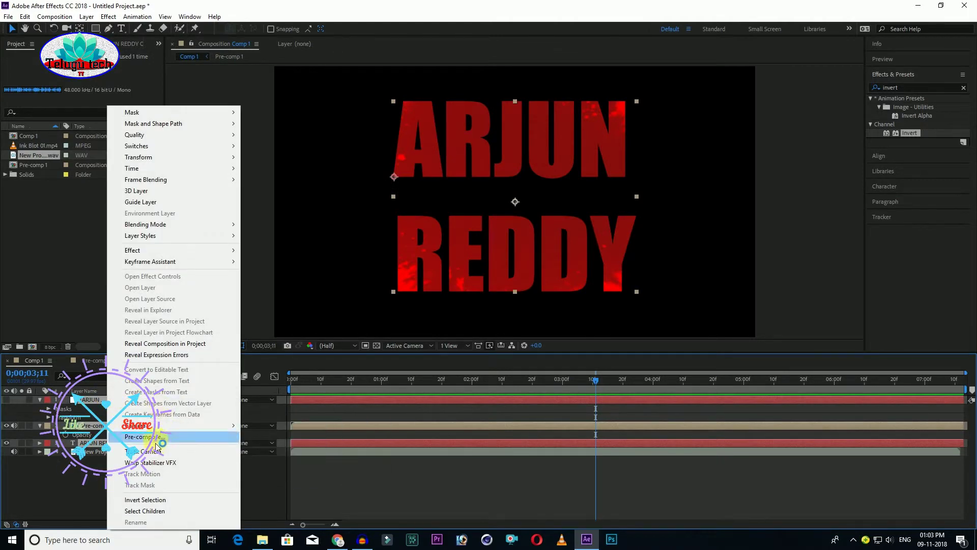
left_click(156, 436)
left_click(498, 337)
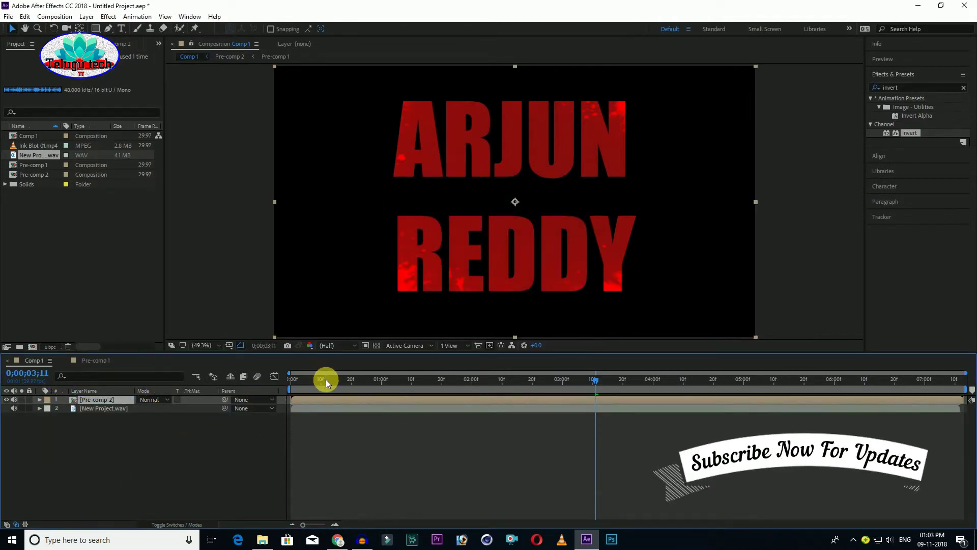
left_click_drag(326, 380, 279, 390)
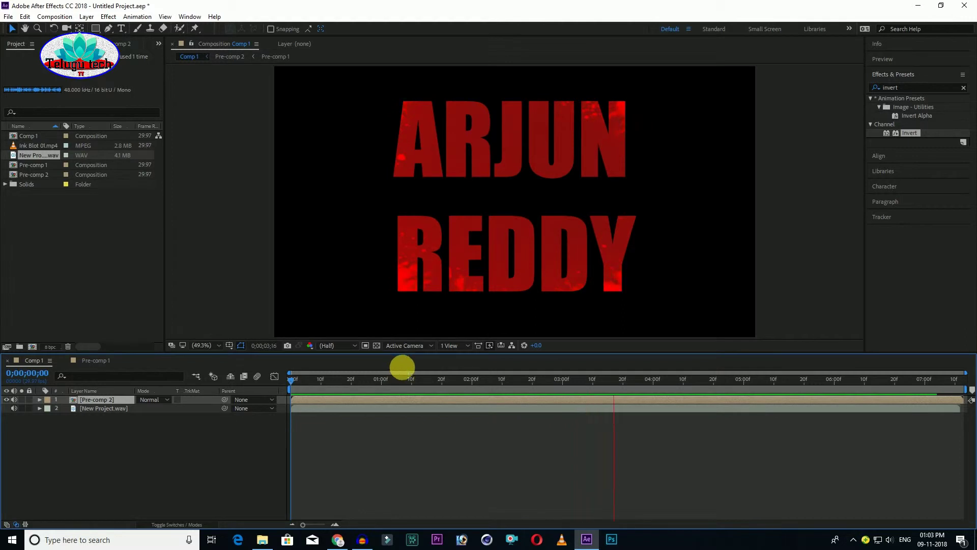
Step: Keyframe Pre-comp 2's Position at 960,540 at 3;19, and at 960,1499 at frame 0
key("space")
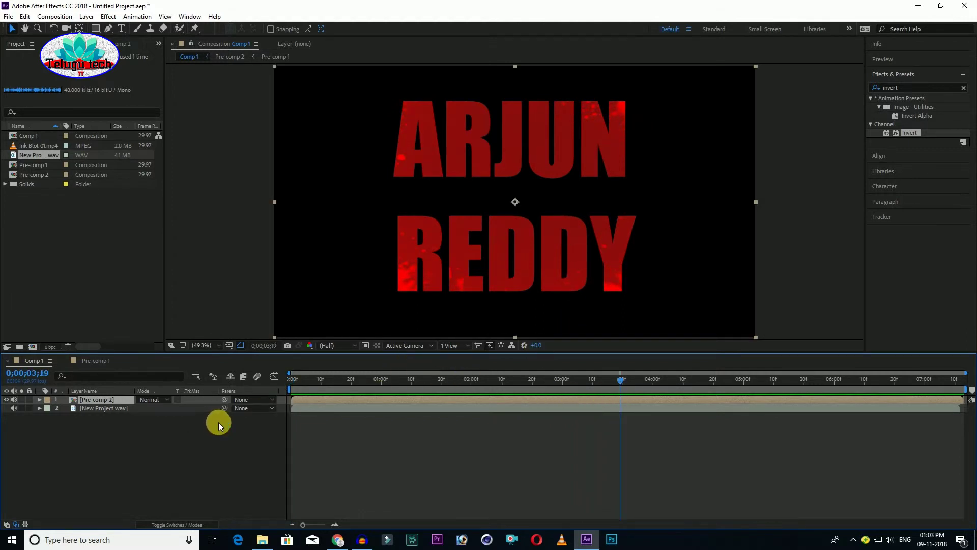
key("p")
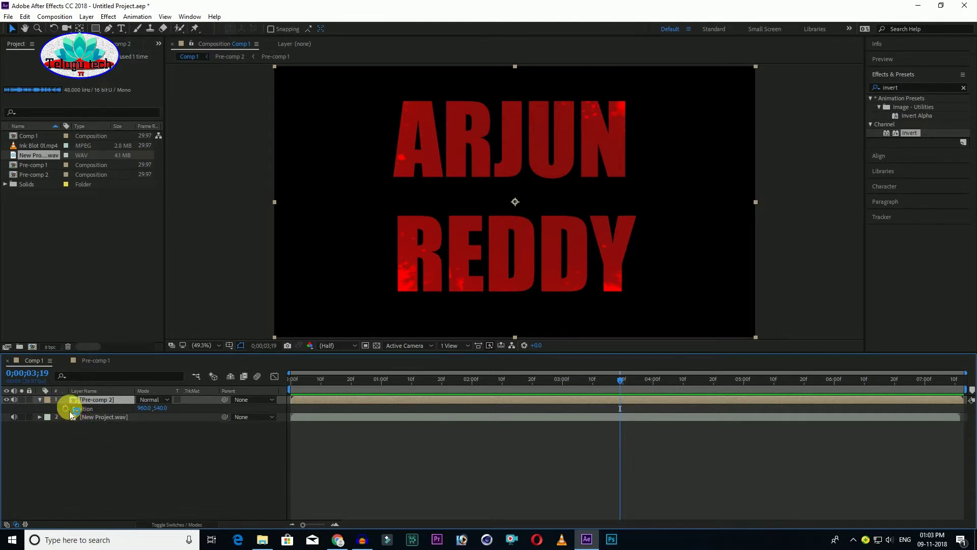
left_click(65, 408)
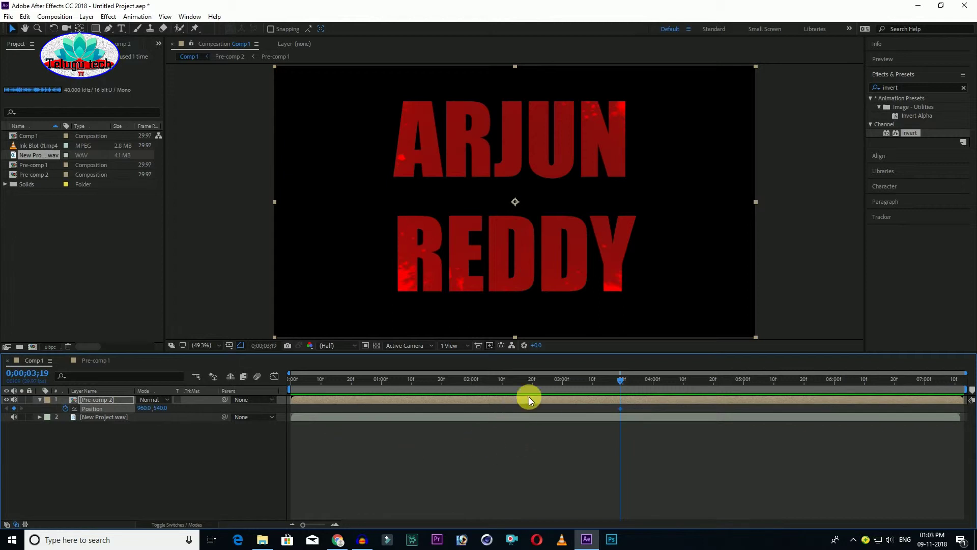
left_click_drag(564, 383, 251, 387)
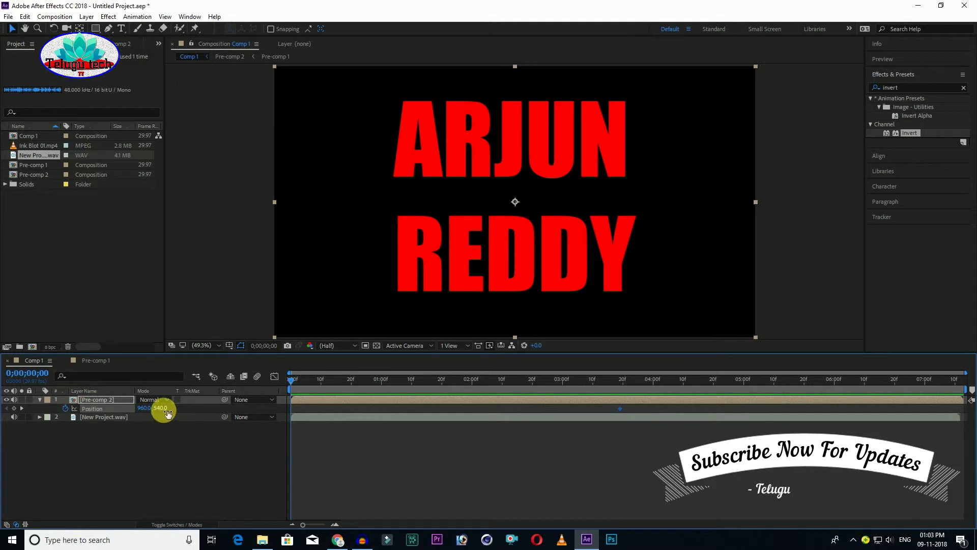
mouse_move(160, 409)
left_mouse_down()
mouse_move(147, 412)
mouse_move(677, 367)
left_mouse_up()
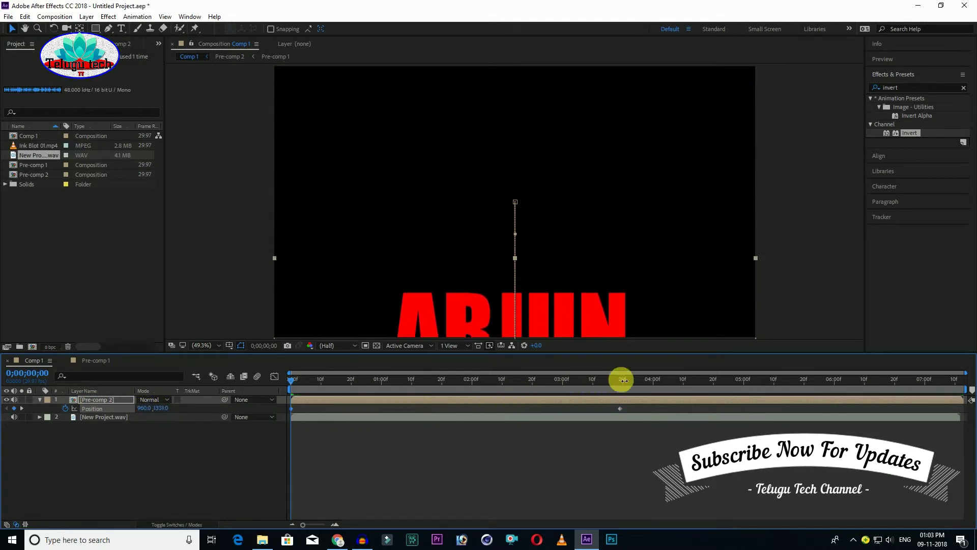
left_click_drag(677, 368, 690, 363)
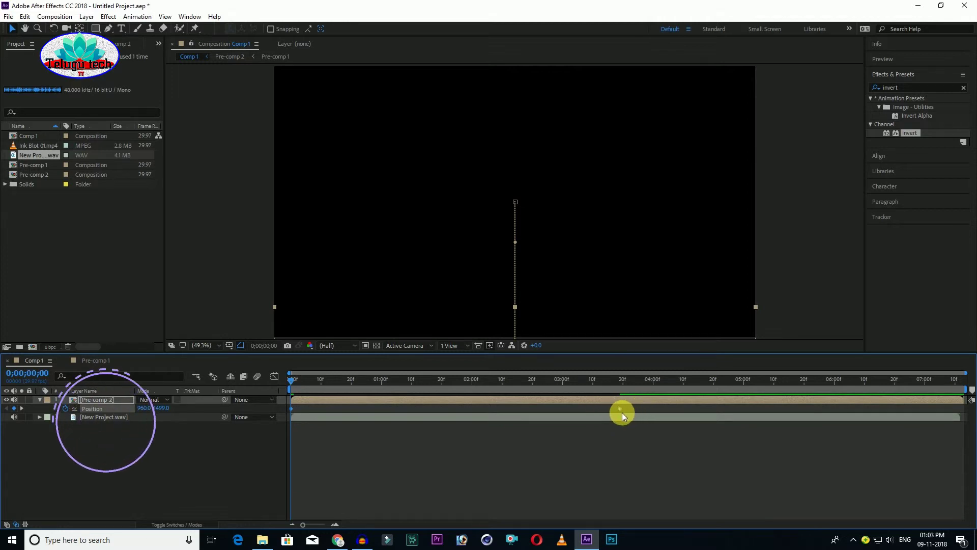
Step: Apply Easy Ease to the Position keyframes and preview the title sliding up
mouse_move(620, 413)
left_mouse_down()
mouse_move(635, 411)
mouse_move(271, 392)
left_mouse_up()
key("ctrl+z")
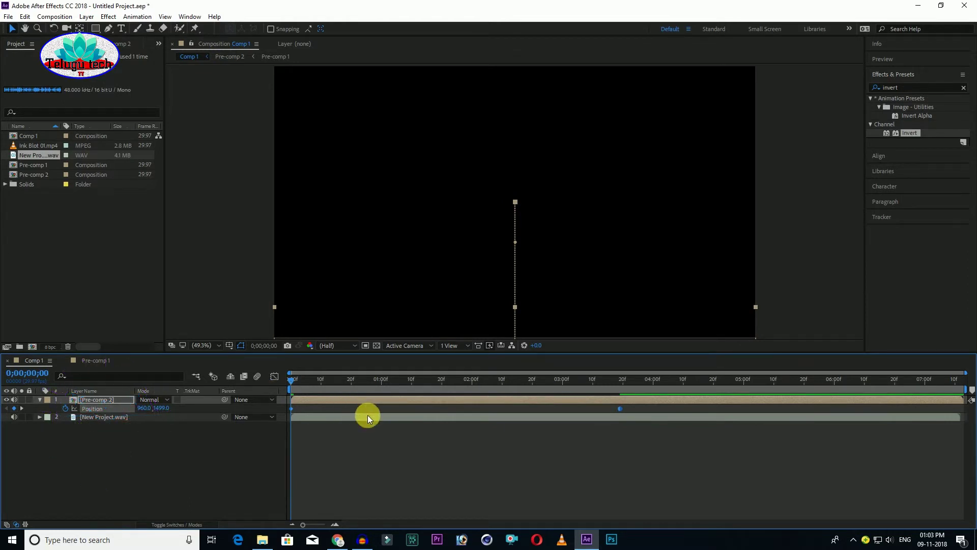
right_click(621, 407)
mouse_move(657, 399)
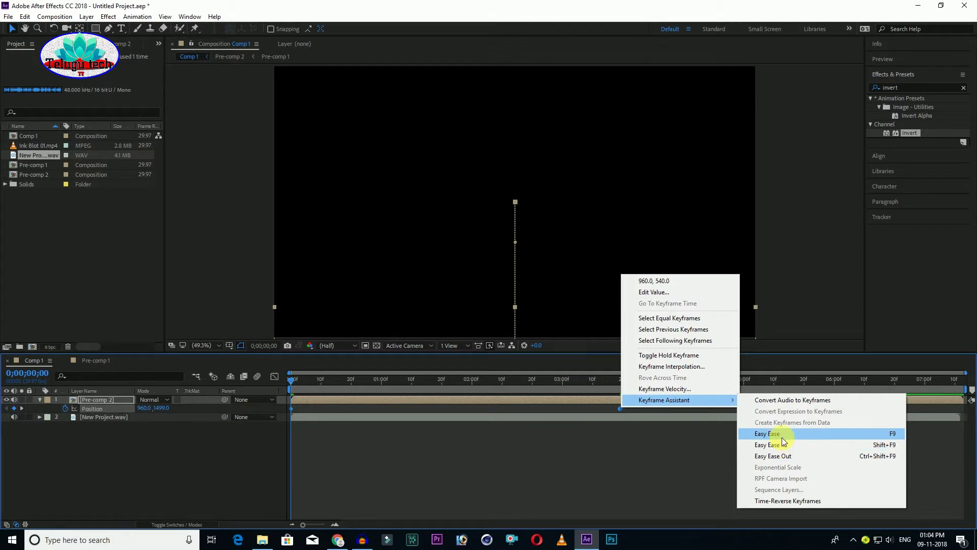
left_click(782, 436)
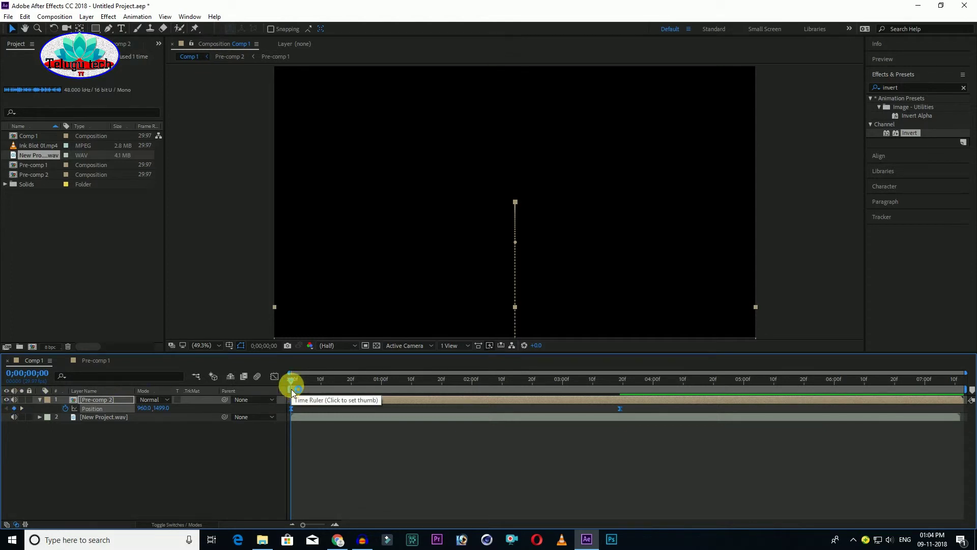
left_click(291, 389)
key("space")
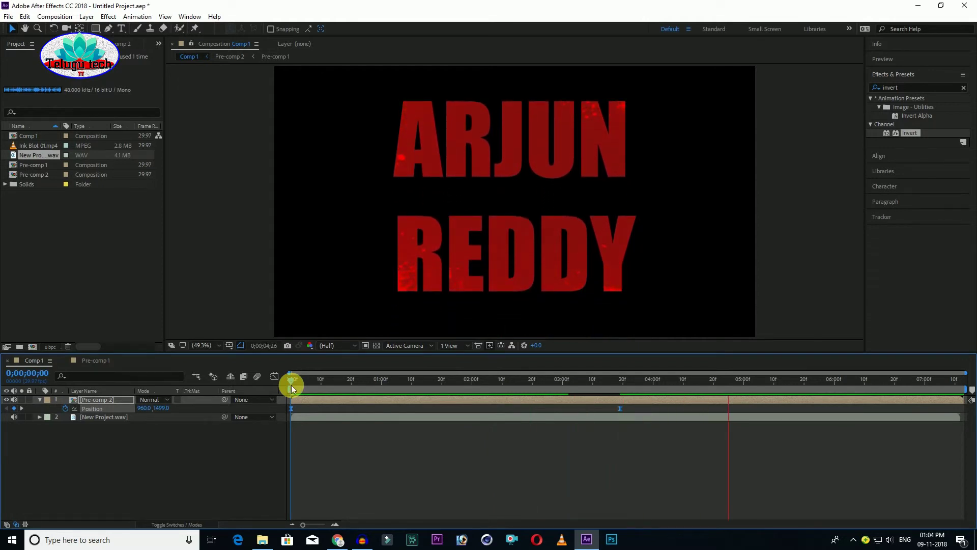
key("space")
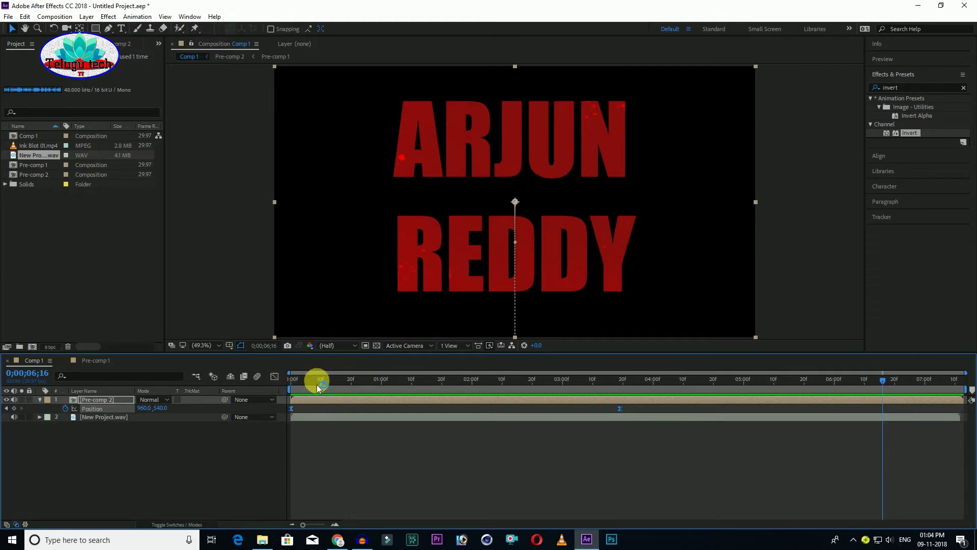
mouse_move(285, 383)
left_mouse_down()
mouse_move(545, 397)
mouse_move(282, 396)
left_mouse_up()
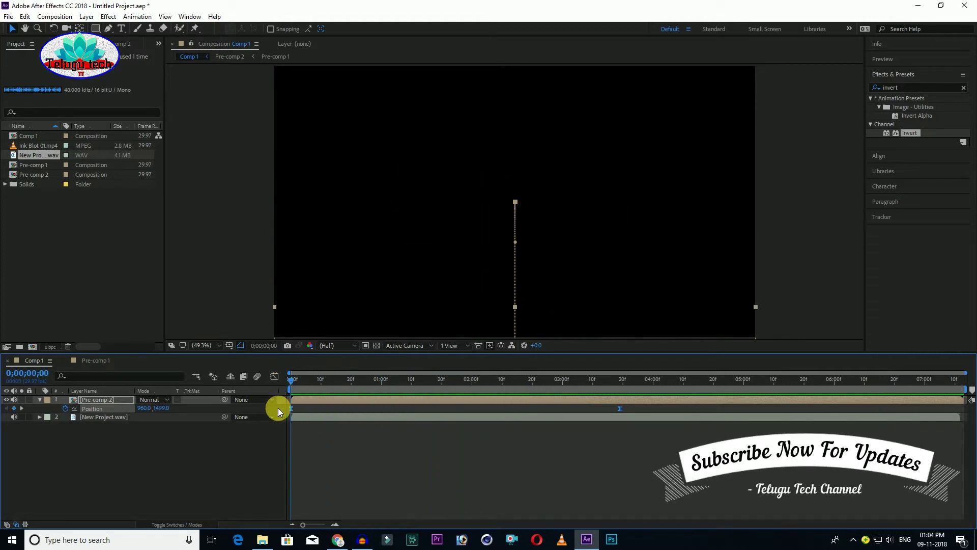
Step: Open Pre-comp 2 then Pre-comp 1 and scale the Ink Blot layer down to the frame edges
left_click(84, 402)
double_click(84, 401)
left_click(96, 409)
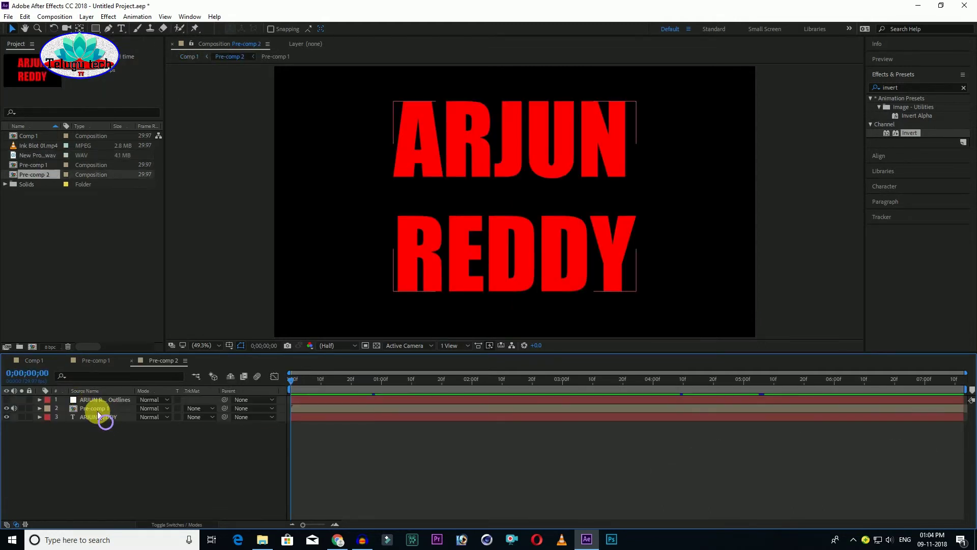
double_click(96, 410)
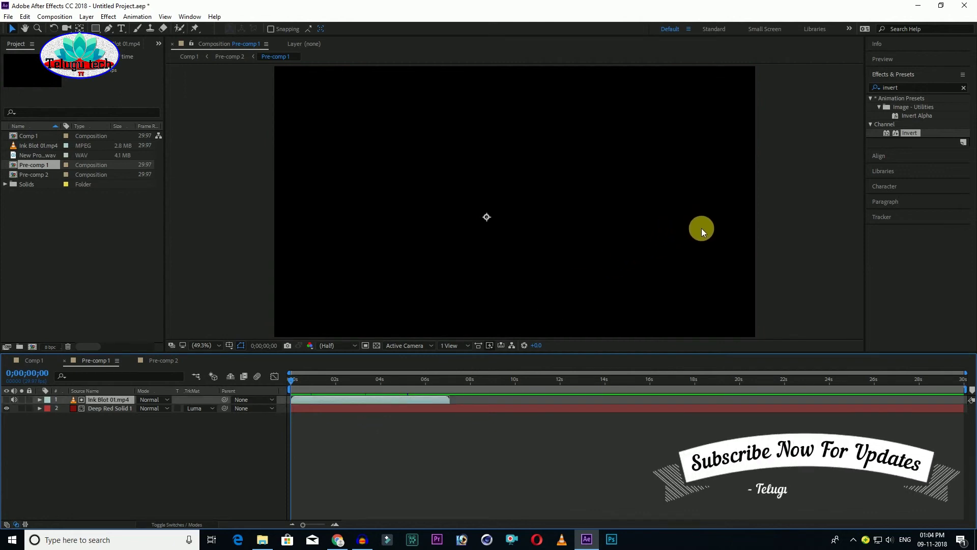
key("comma")
key("comma")
key("comma")
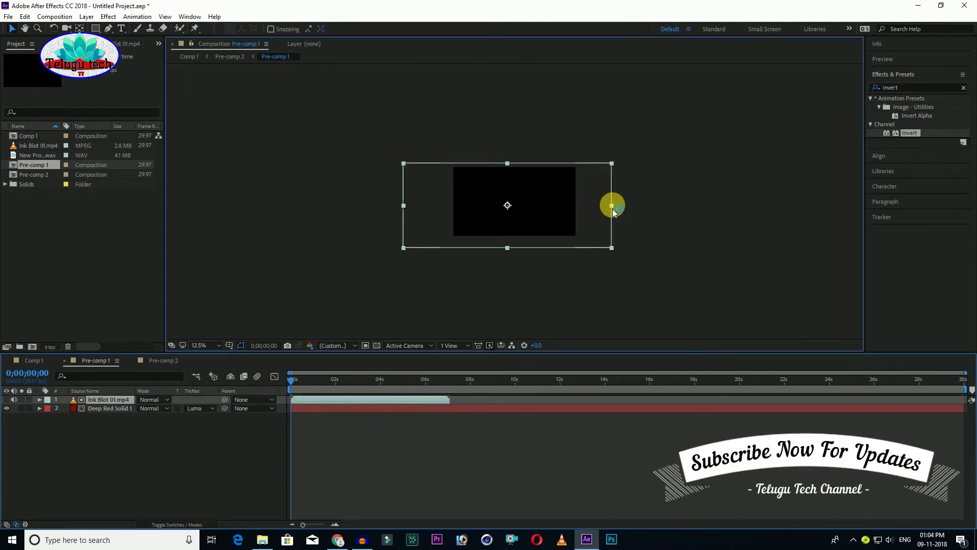
left_click_drag(612, 205, 579, 206)
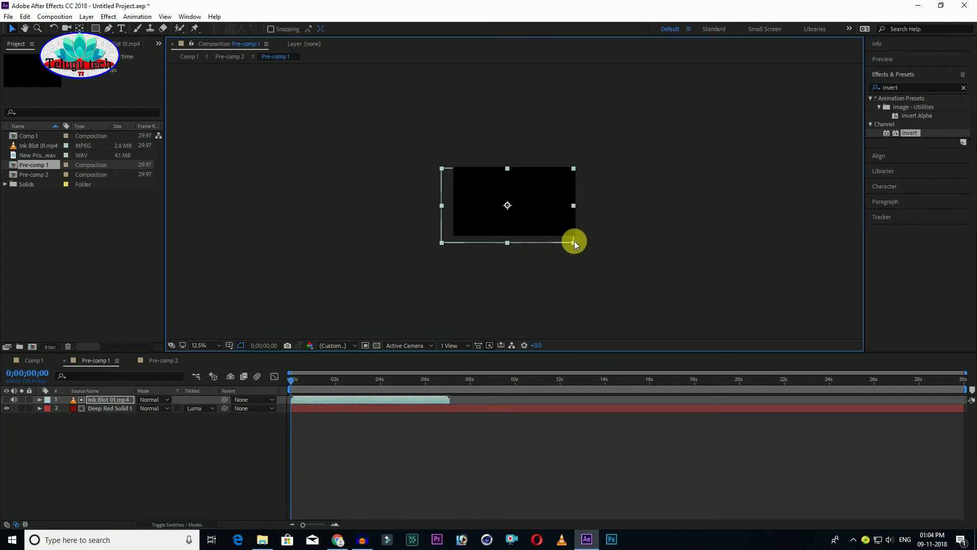
left_click_drag(578, 248, 568, 234)
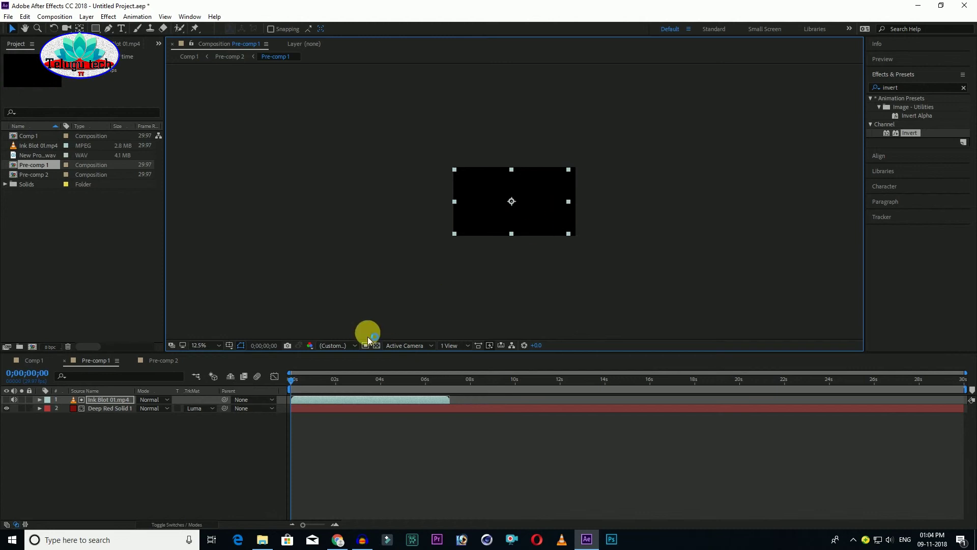
left_click(36, 360)
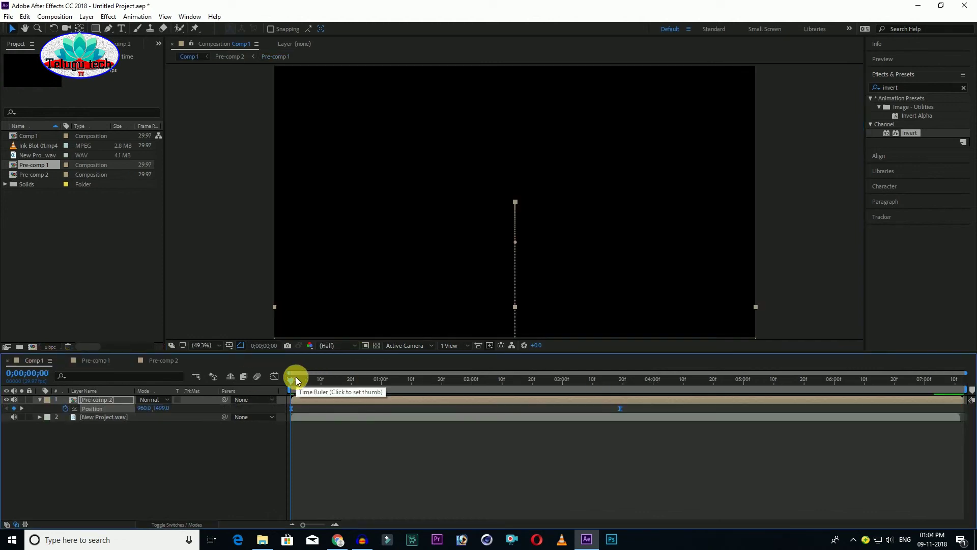
key("space")
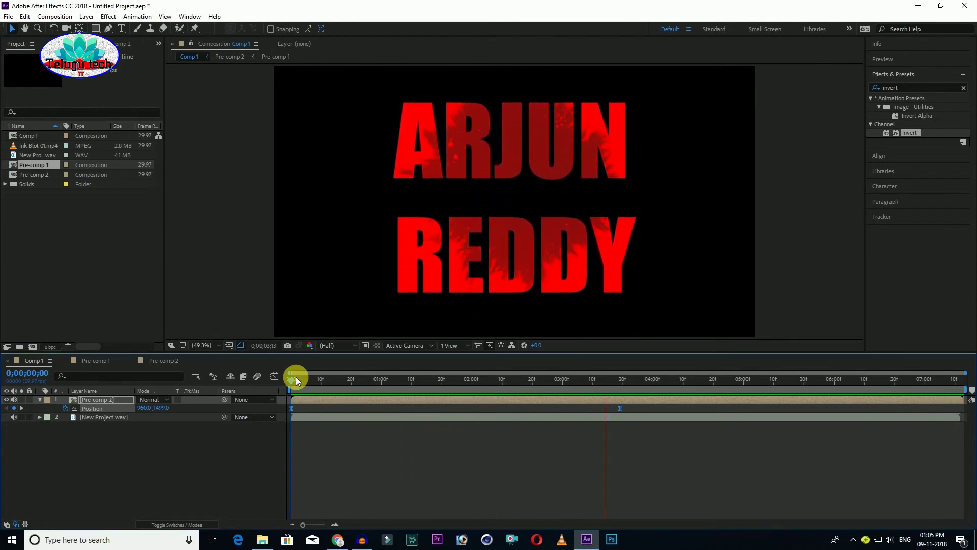
key("space")
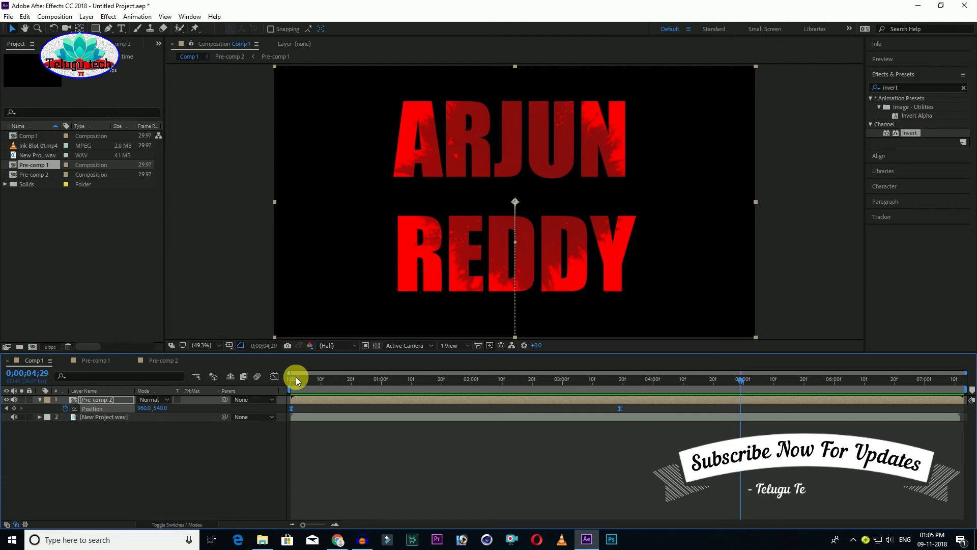
key("ctrl+shift+a")
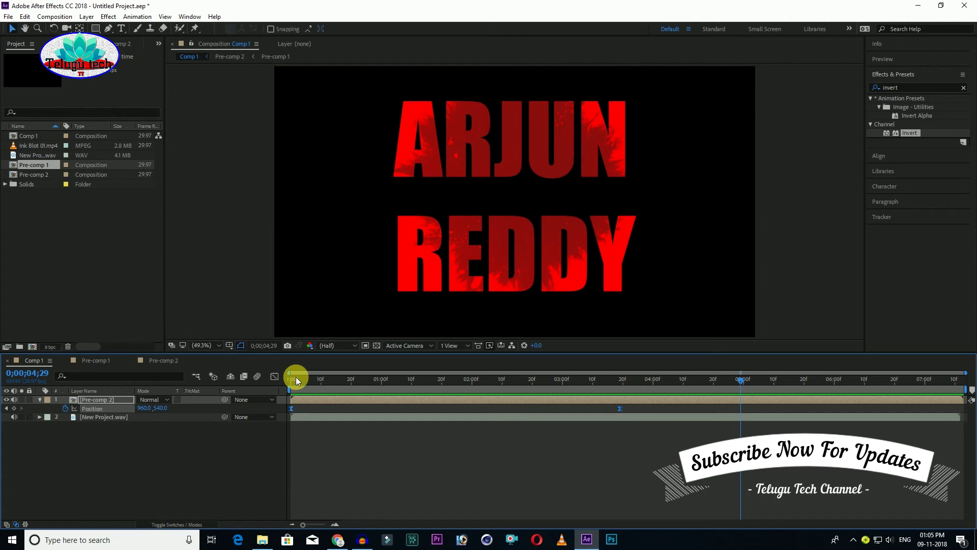
key("space")
key("space")
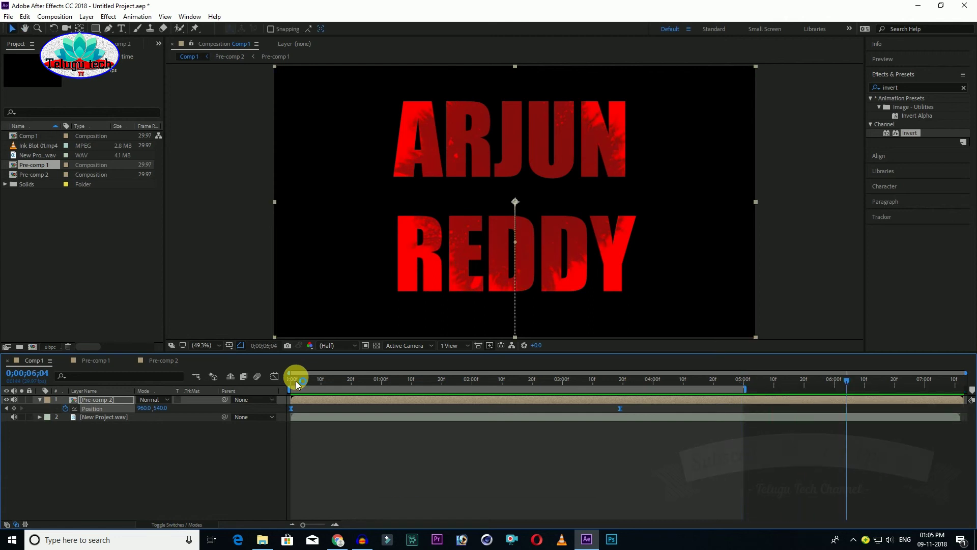